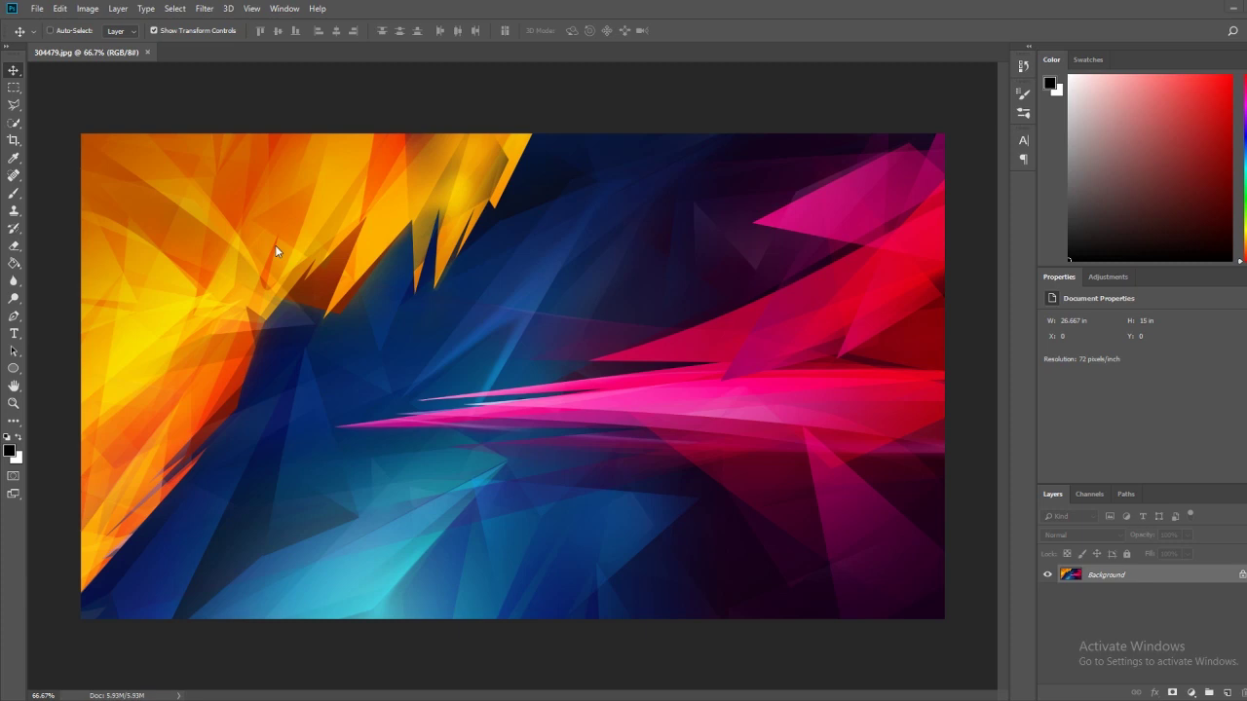
# Step: Add a Hue/Saturation adjustment layer, nudging Hue and returning it to 0
pyautogui.click(1106, 278)
pyautogui.click(1066, 326)
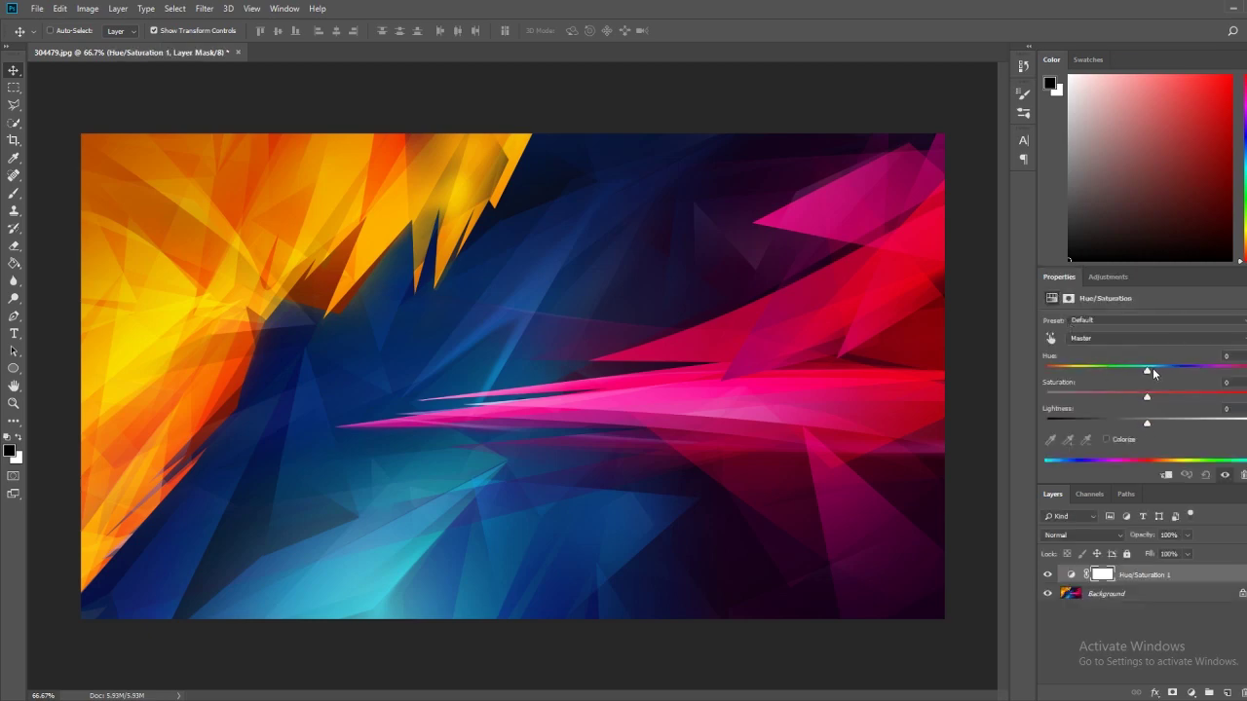
pyautogui.moveTo(1153, 373)
pyautogui.mouseDown()
pyautogui.moveTo(1223, 366)
pyautogui.moveTo(1065, 368)
pyautogui.moveTo(1147, 380)
pyautogui.mouseUp()
# Step: Turn on Colorize with saturation 91 and lightness -15
pyautogui.click(1107, 438)
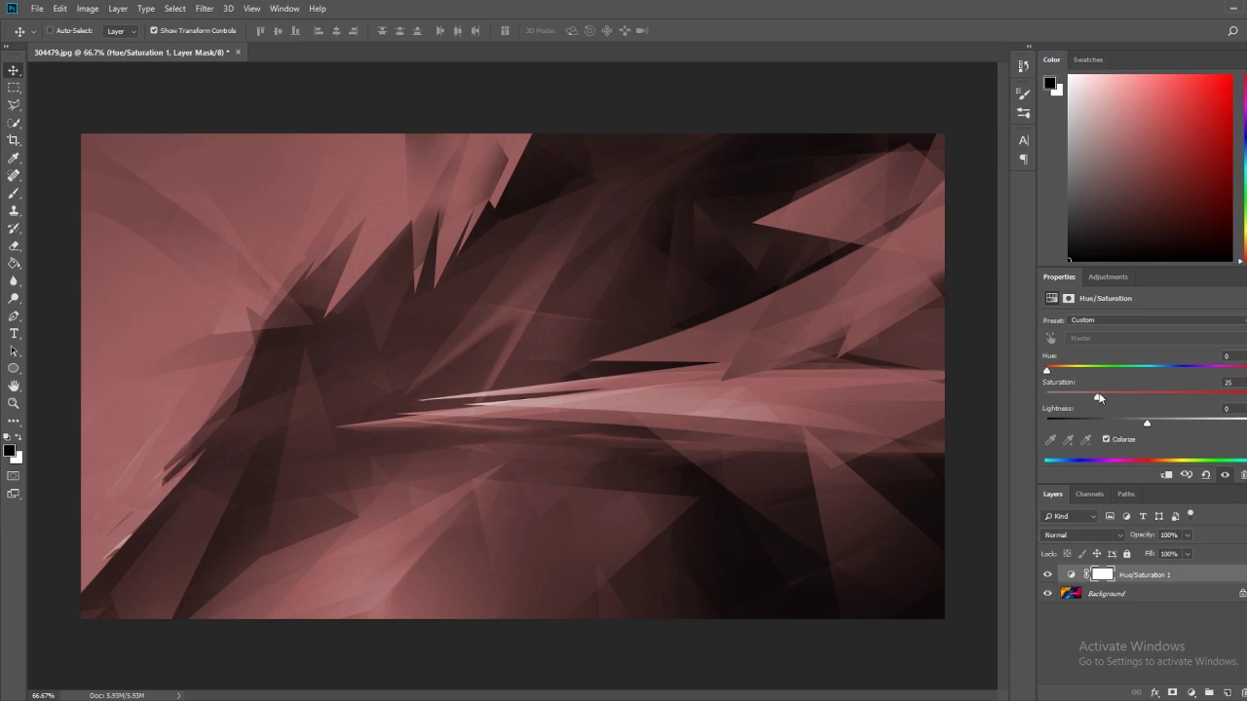
pyautogui.moveTo(1100, 400); pyautogui.dragTo(1229, 400)
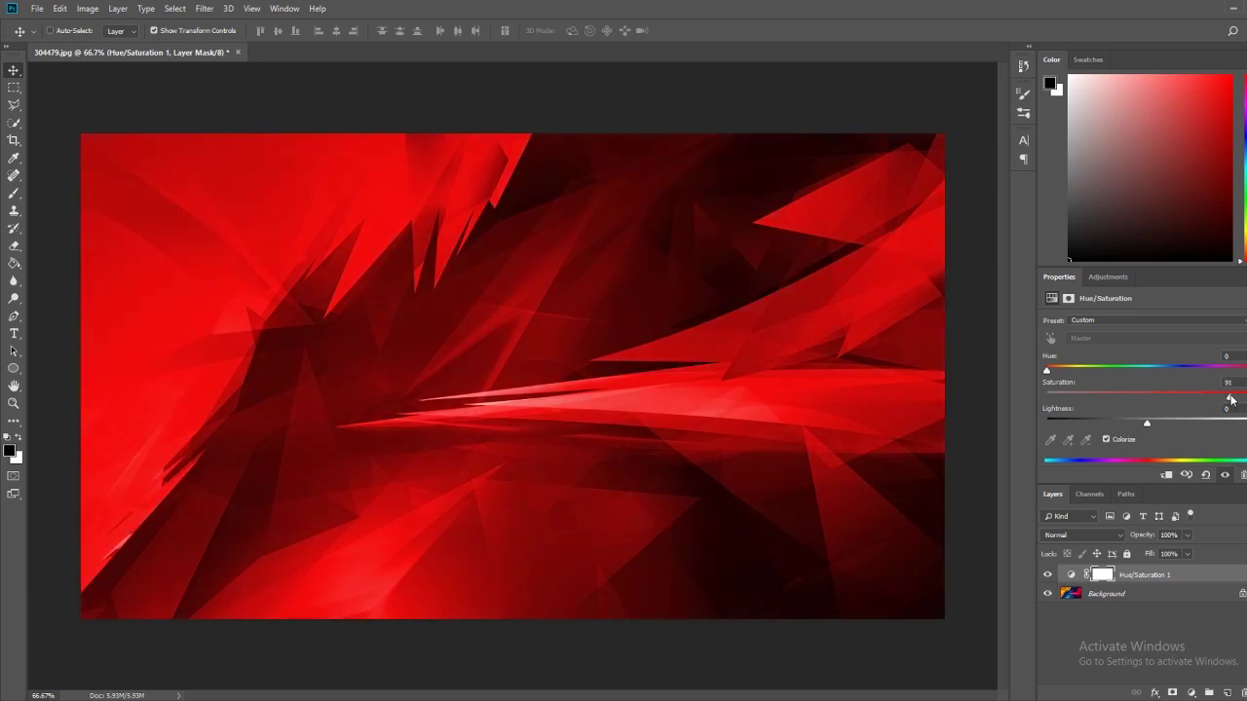
pyautogui.moveTo(1144, 427); pyautogui.dragTo(1132, 426)
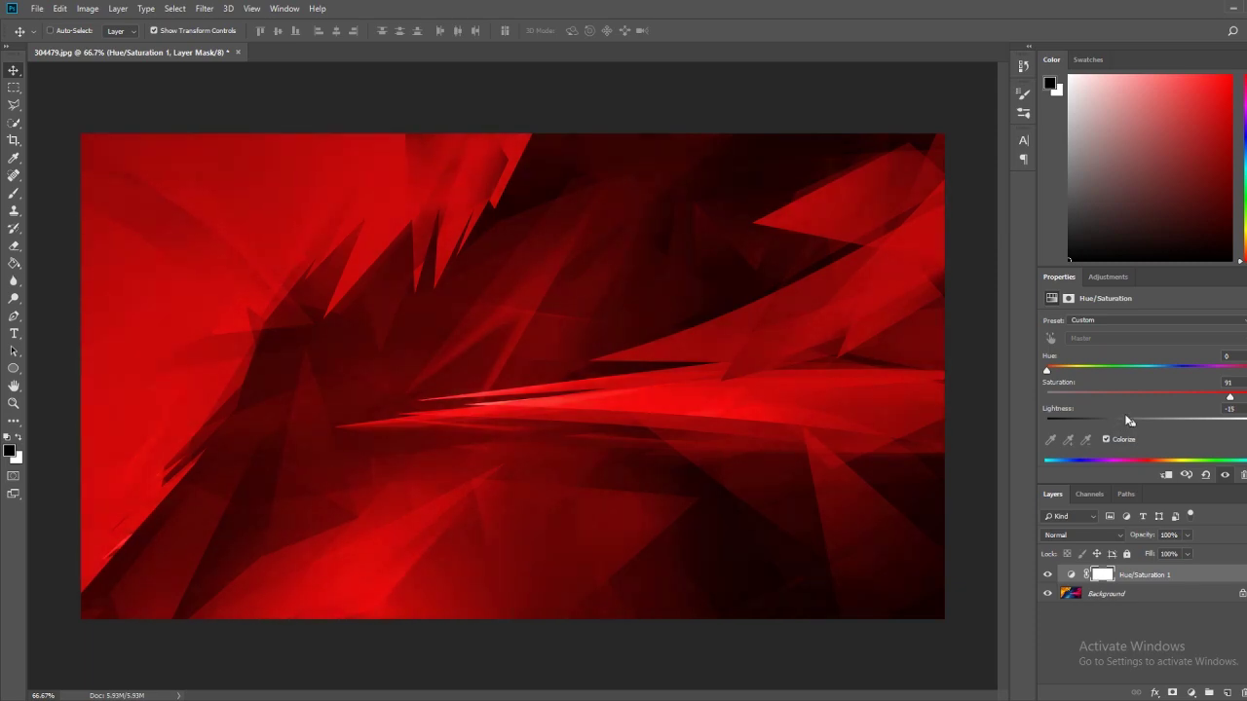
# Step: Preview other tint hues such as orange, then select the Hue/Saturation layer itself
pyautogui.moveTo(1050, 371)
pyautogui.mouseDown()
pyautogui.moveTo(1245, 370)
pyautogui.moveTo(1074, 370)
pyautogui.moveTo(1191, 381)
pyautogui.moveTo(1034, 383)
pyautogui.mouseUp()
pyautogui.moveTo(1047, 372)
pyautogui.mouseDown()
pyautogui.moveTo(1244, 382)
pyautogui.moveTo(1041, 378)
pyautogui.mouseUp()
pyautogui.moveTo(1048, 373)
pyautogui.mouseDown()
pyautogui.moveTo(1228, 372)
pyautogui.moveTo(1040, 378)
pyautogui.mouseUp()
pyautogui.click(1174, 582)
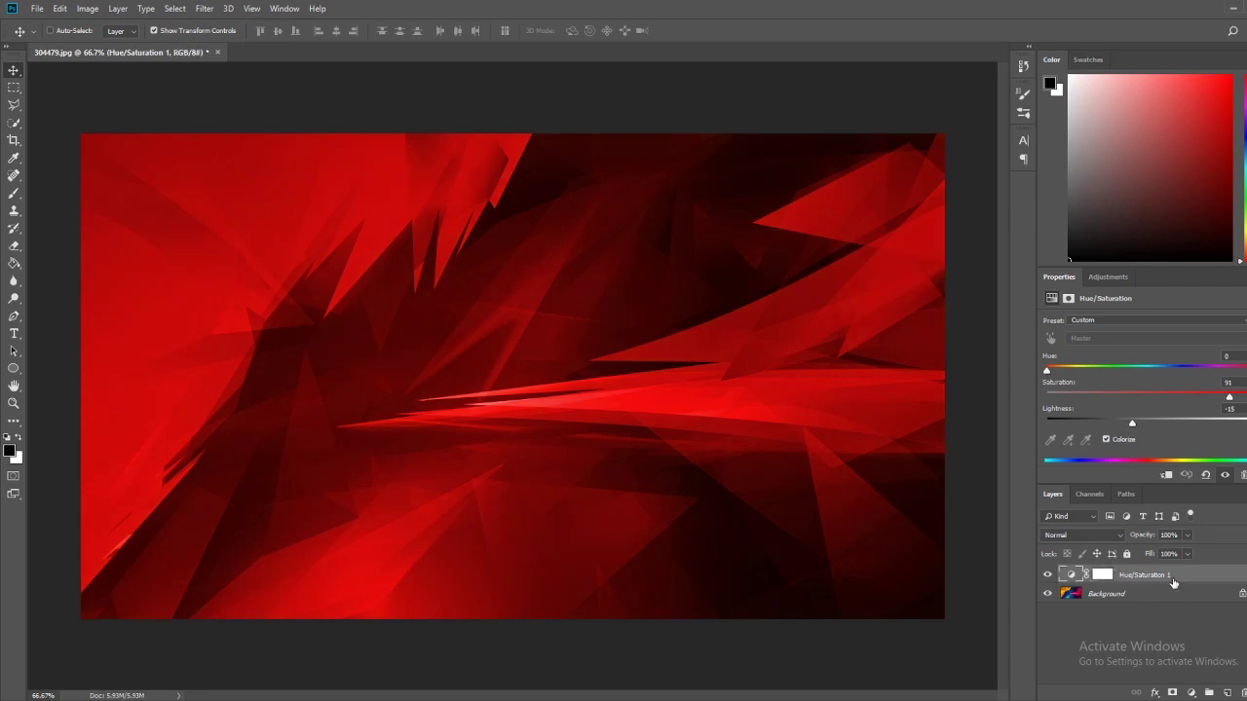
# Step: Delete the Hue/Saturation layer and add a Curves adjustment layer
pyautogui.press('Delete')
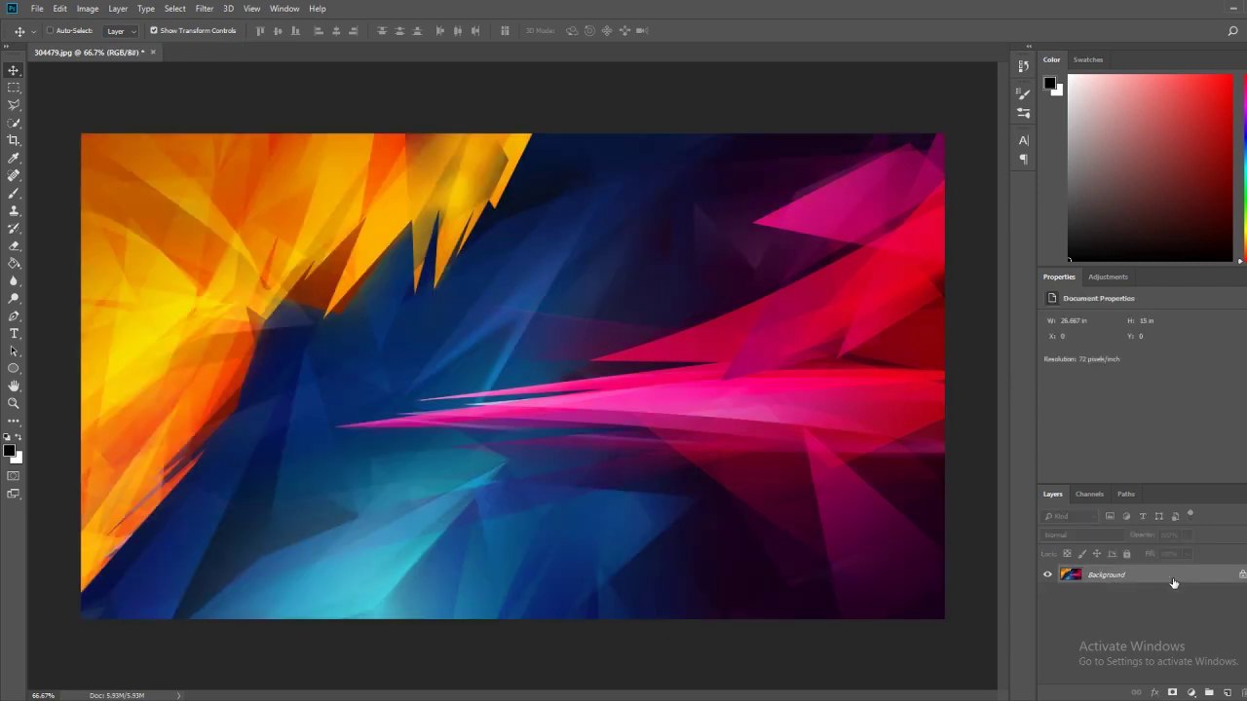
pyautogui.click(1108, 276)
pyautogui.click(1107, 308)
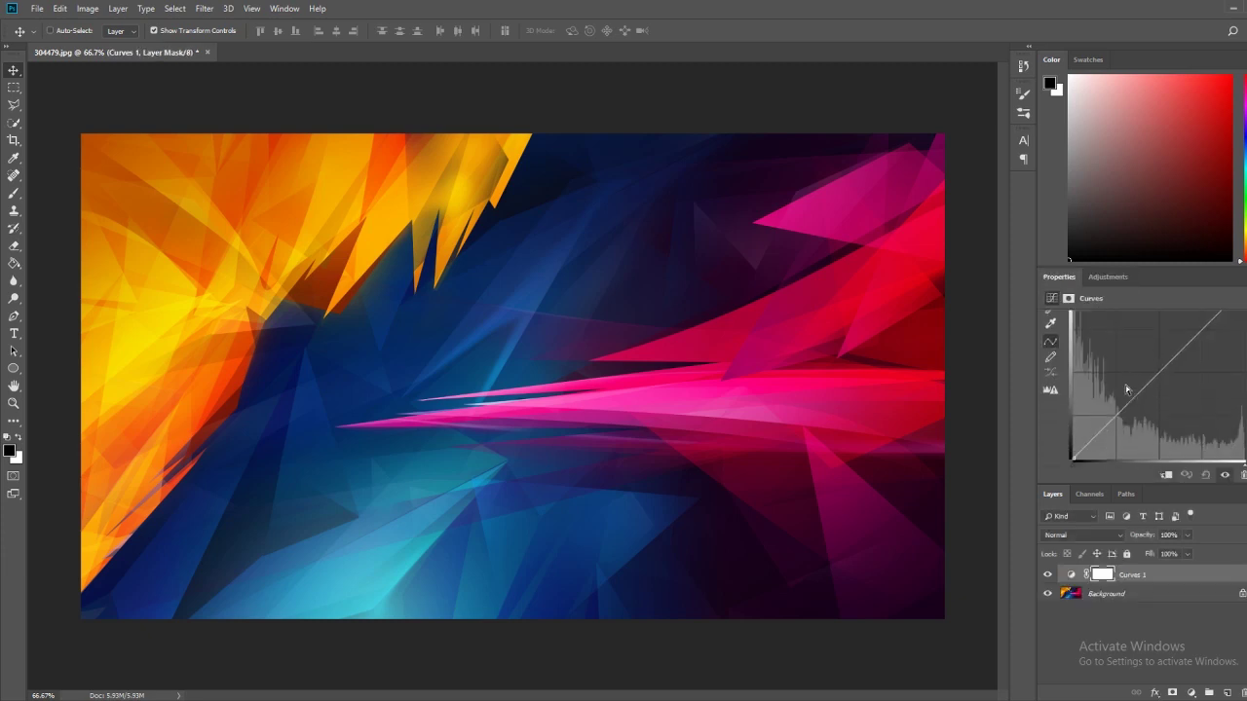
# Step: Test darkening and brightening with RGB curve points, undoing the blackened result
pyautogui.scroll(-1, 1159, 375)
pyautogui.scroll(1, 1165, 372)
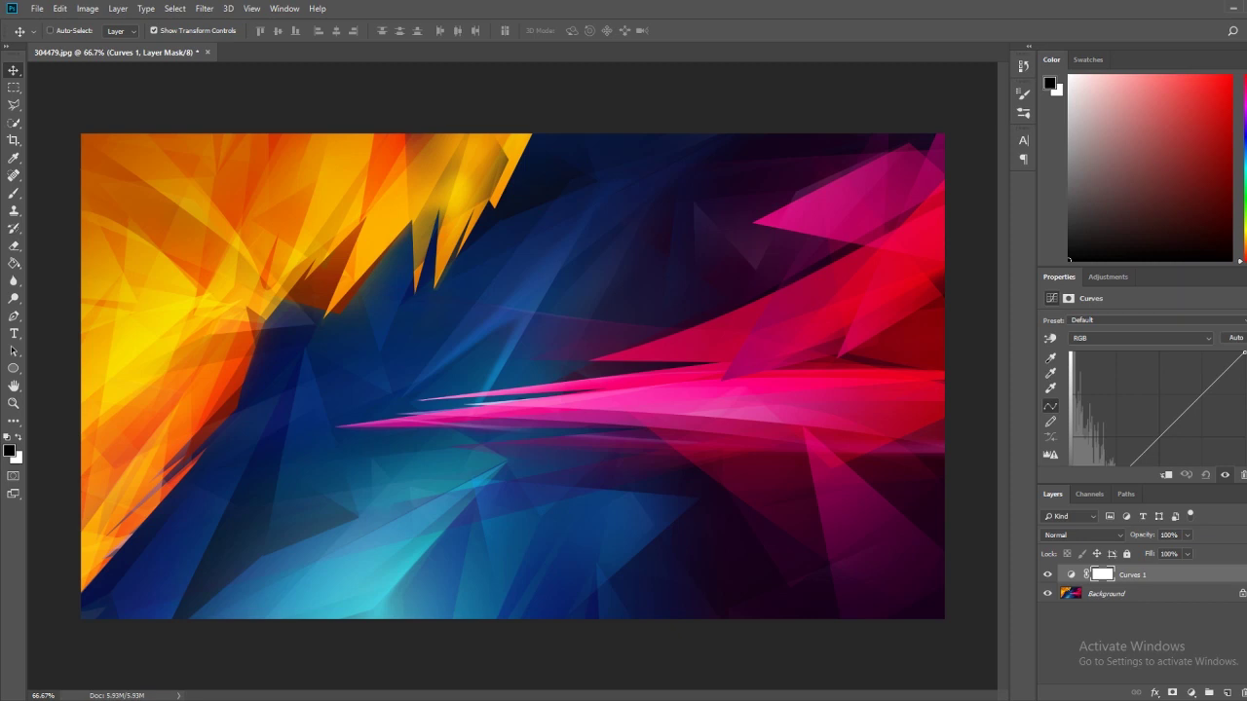
pyautogui.scroll(-1, 1235, 394)
pyautogui.scroll(1, 1236, 395)
pyautogui.scroll(-1, 1150, 409)
pyautogui.scroll(1, 1235, 407)
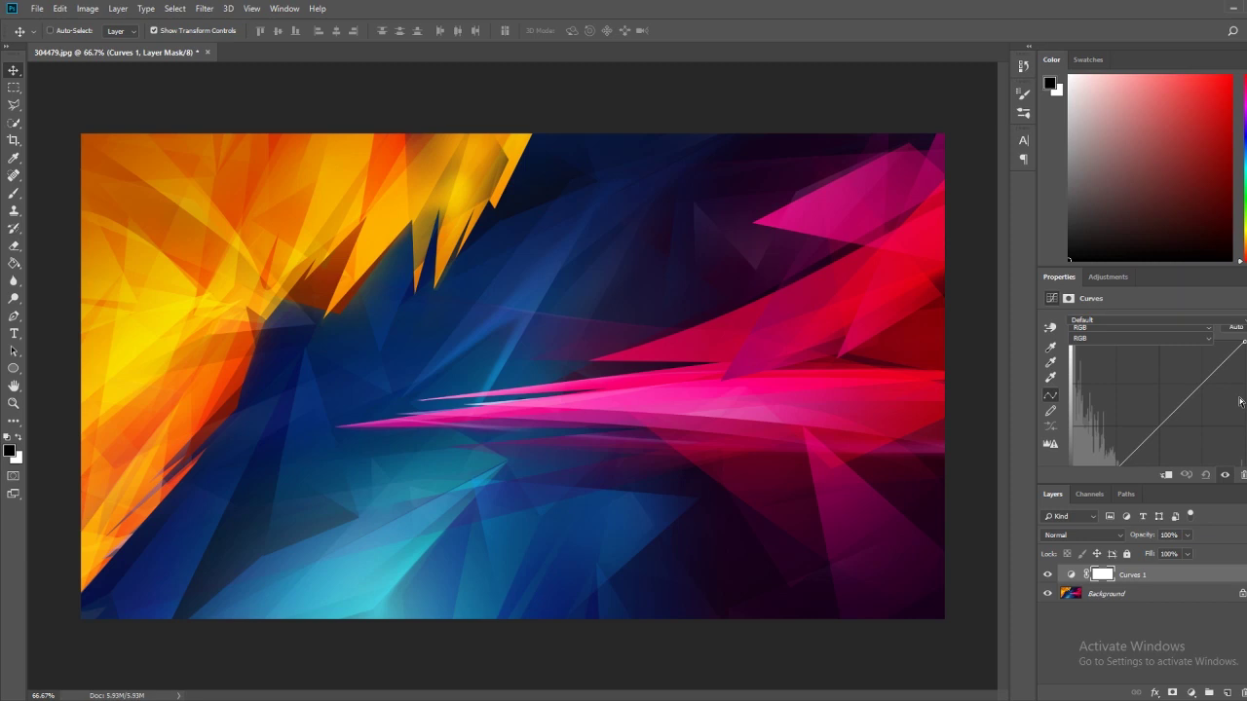
pyautogui.moveTo(1242, 357); pyautogui.dragTo(1243, 466)
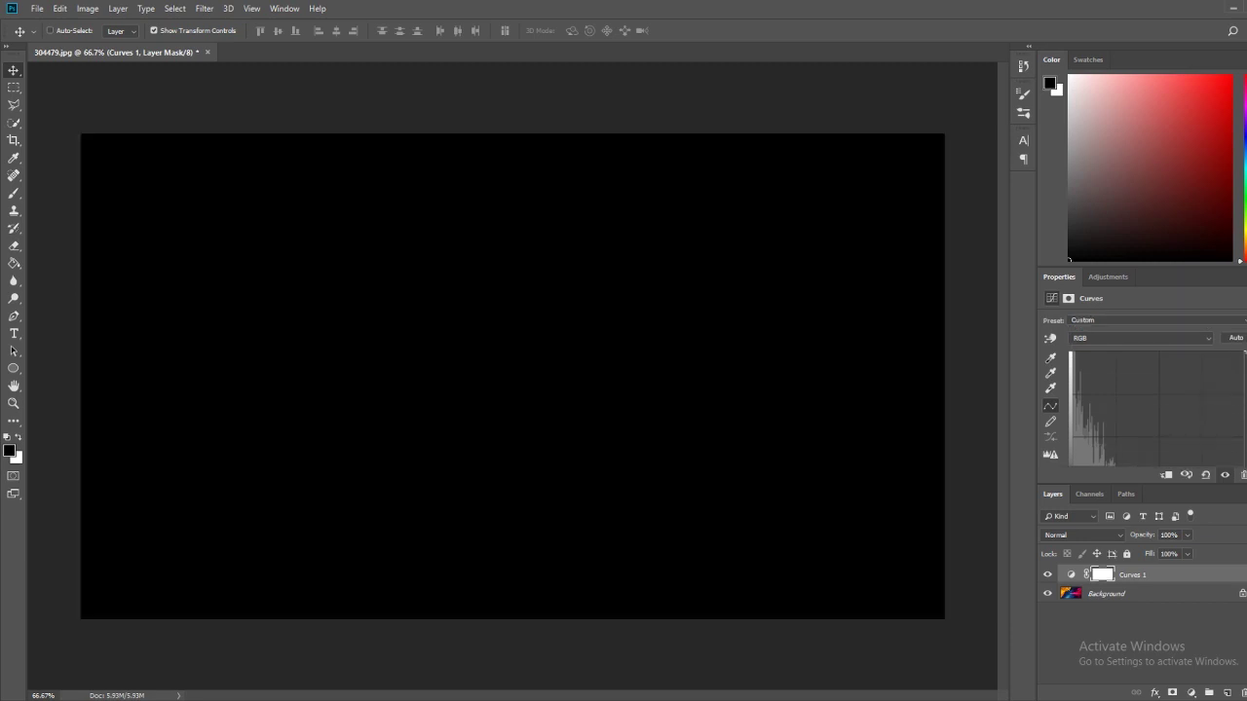
pyautogui.hotkey('ctrl', 'z')
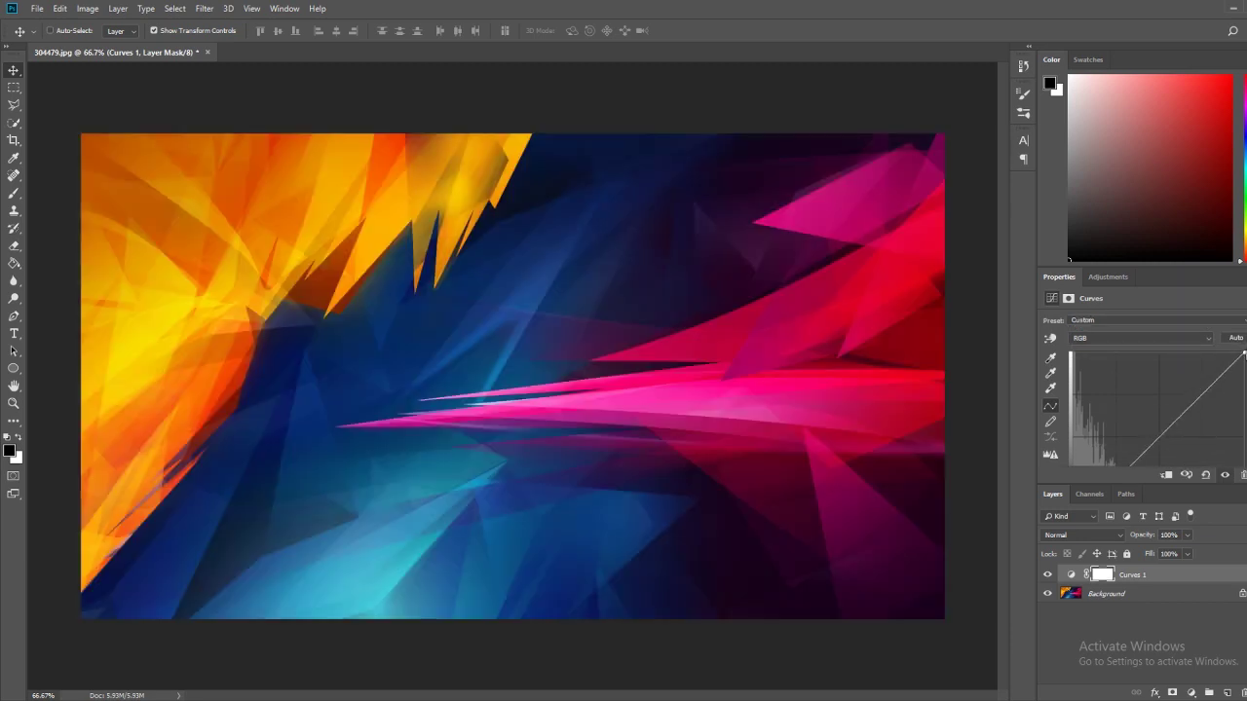
pyautogui.moveTo(1165, 427); pyautogui.dragTo(1072, 379)
pyautogui.moveTo(1160, 469); pyautogui.dragTo(1165, 430)
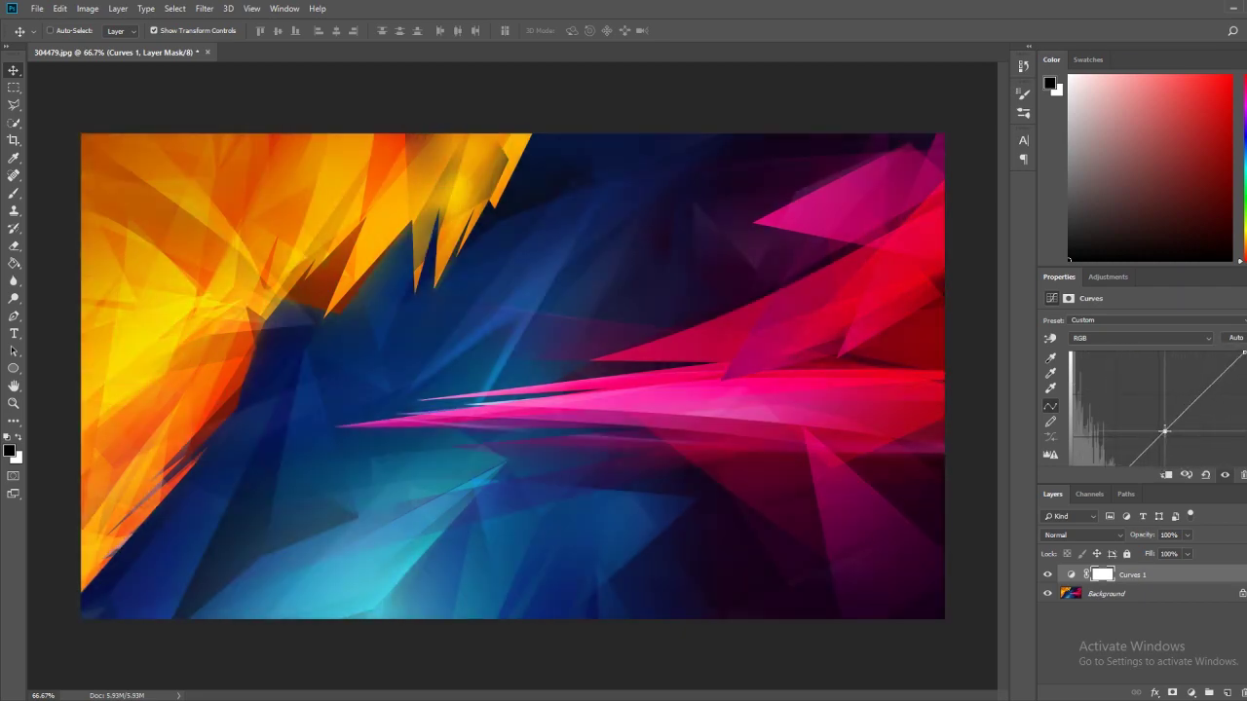
# Step: Drag the Blue curve's top point to zero and pull the Red curve down
pyautogui.click(1089, 339)
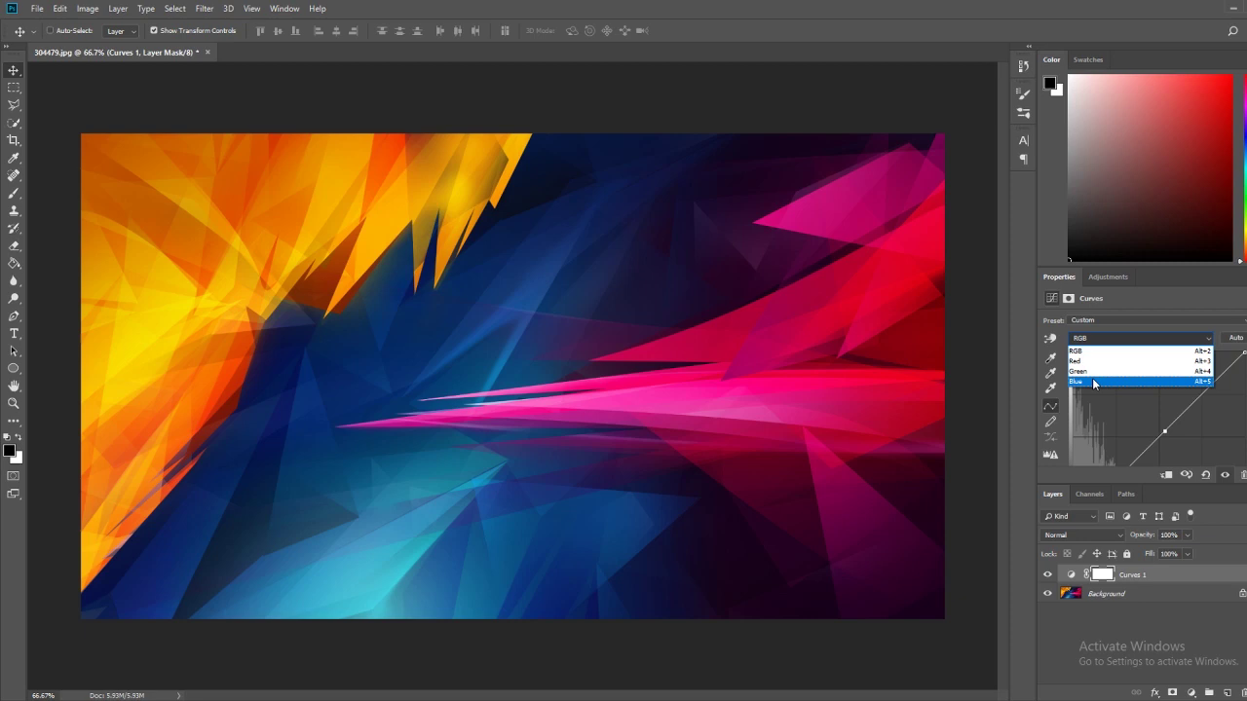
pyautogui.click(1094, 383)
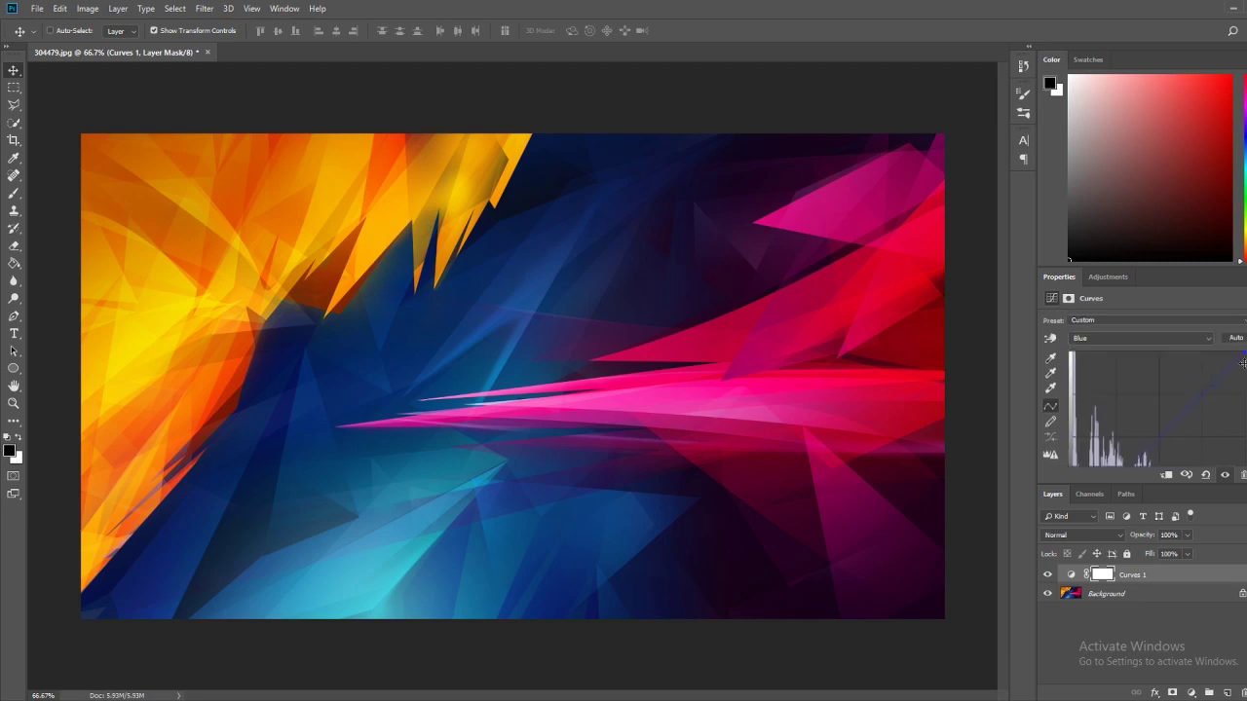
pyautogui.moveTo(1245, 355); pyautogui.dragTo(1244, 466)
pyautogui.scroll(-3, 1201, 429)
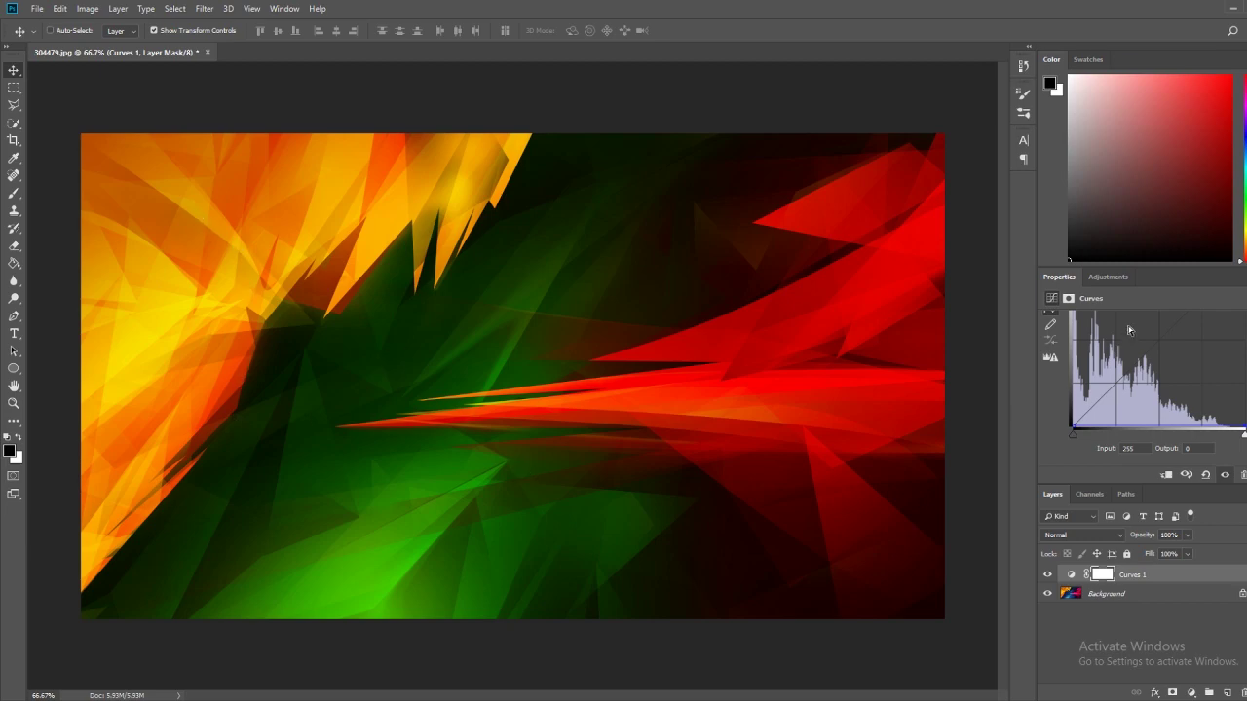
pyautogui.moveTo(1129, 331); pyautogui.dragTo(1235, 440)
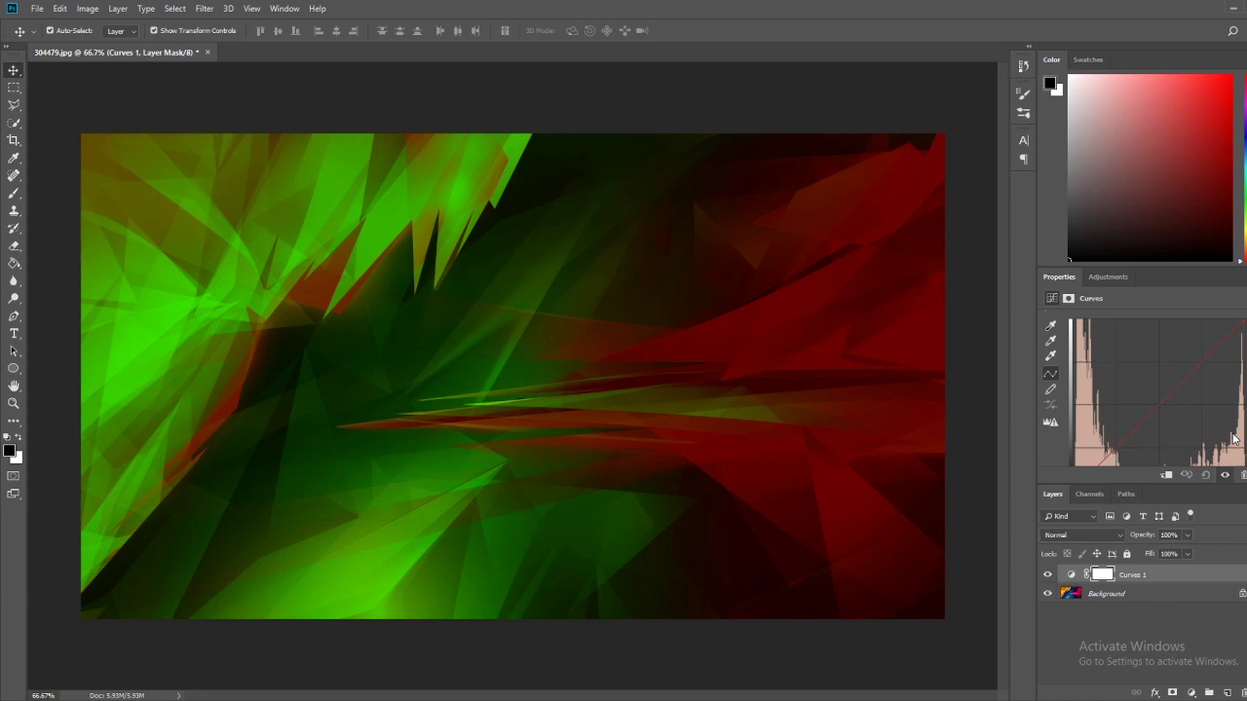
# Step: Undo the Red curve edit, reset the curves and reopen the channel list
pyautogui.hotkey('ctrl', 'z')
pyautogui.scroll(1, 1150, 394)
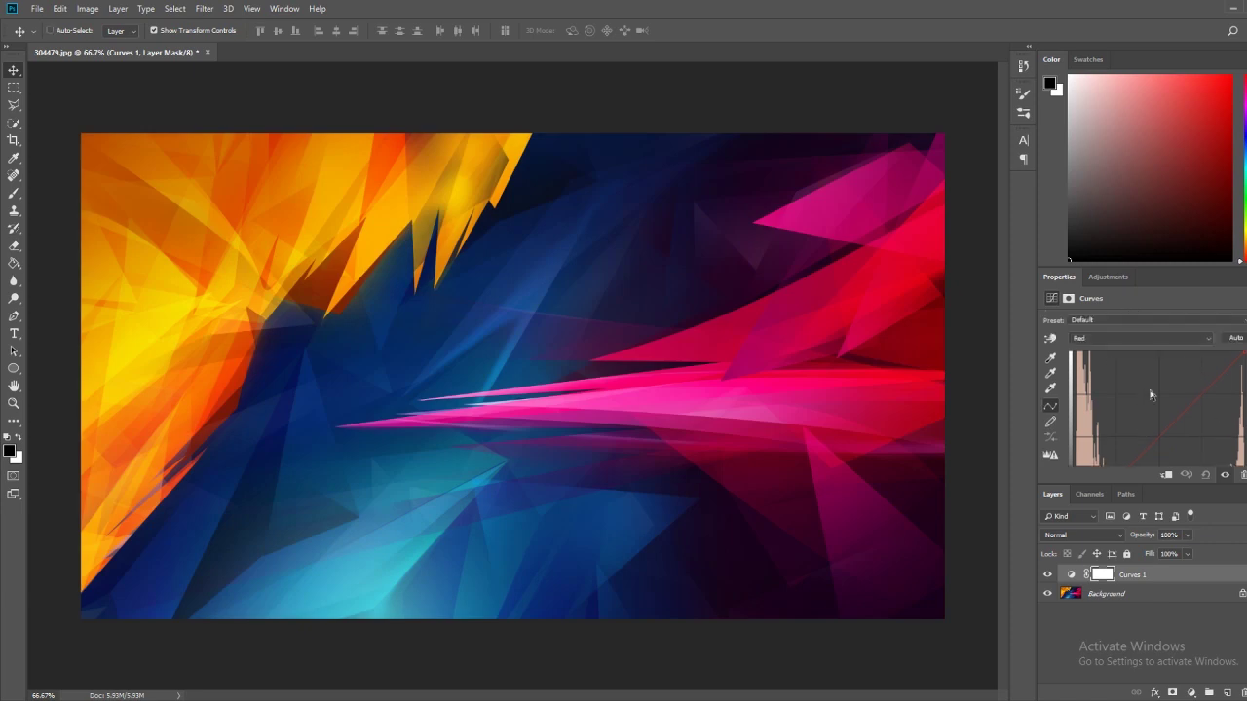
pyautogui.click(1165, 337)
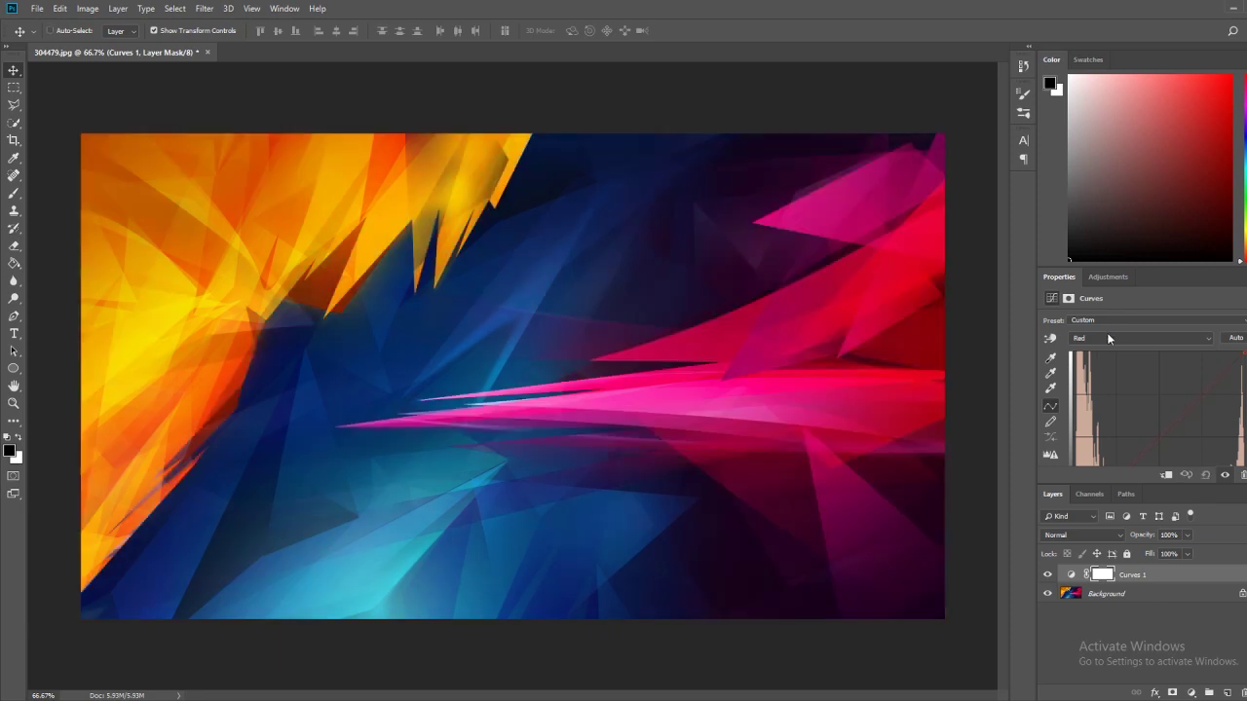
pyautogui.click(1107, 334)
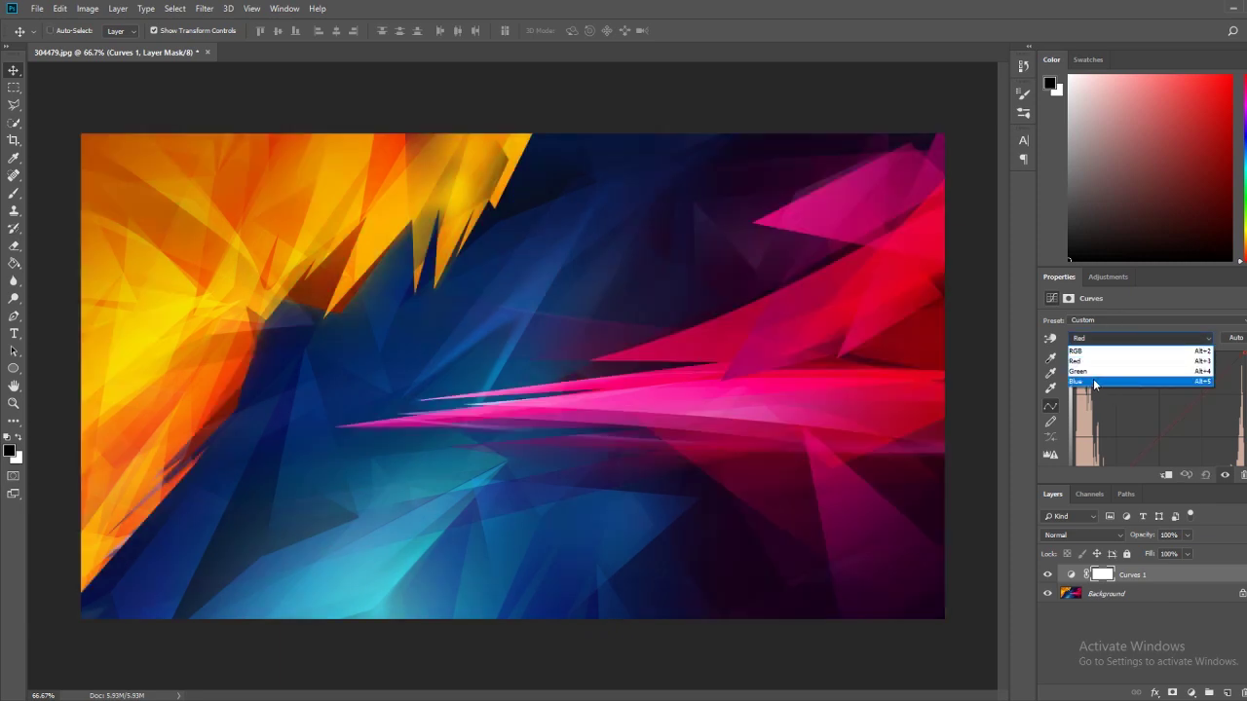
# Step: Switch the curve to Green and drag its top-right point to the bottom
pyautogui.click(1094, 382)
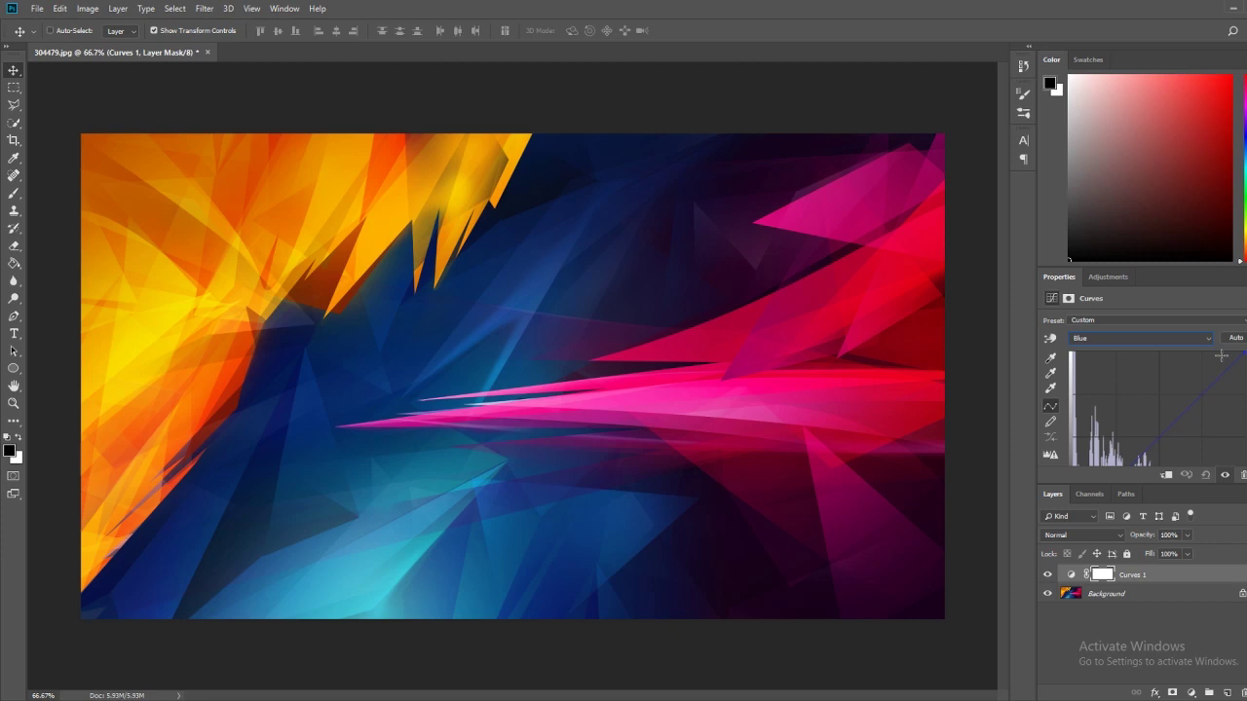
pyautogui.click(1141, 339)
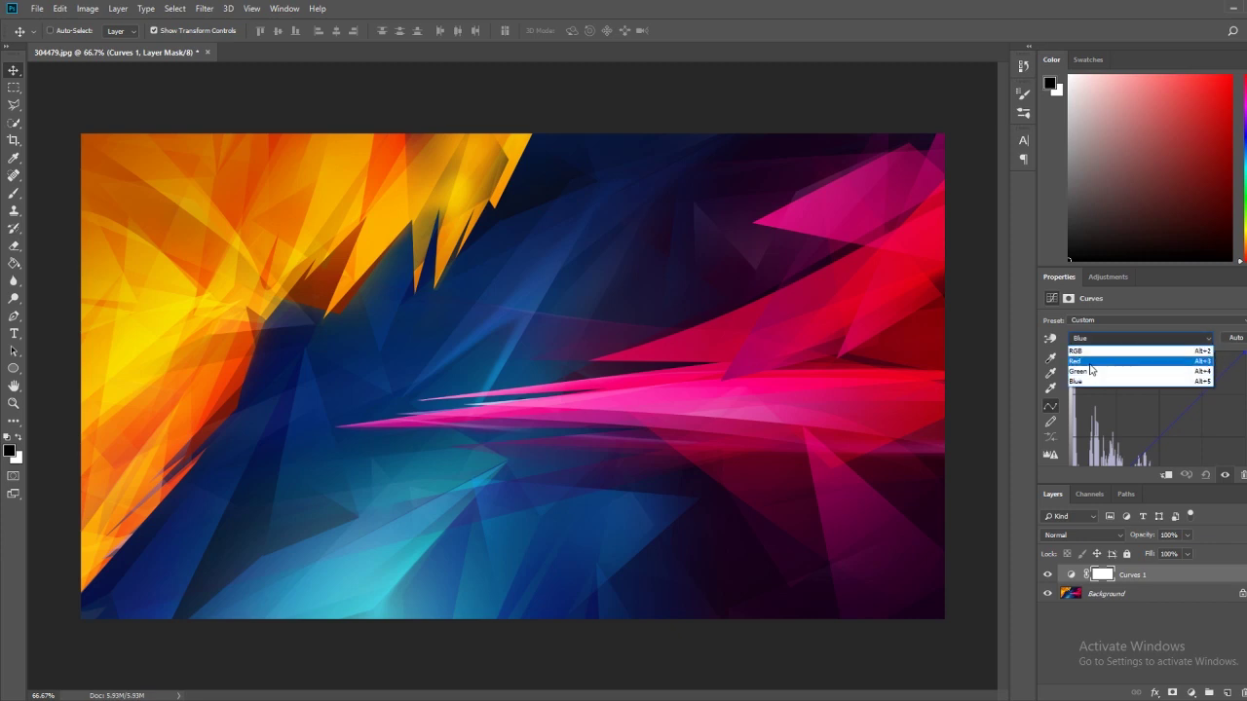
pyautogui.click(1110, 361)
pyautogui.click(1108, 343)
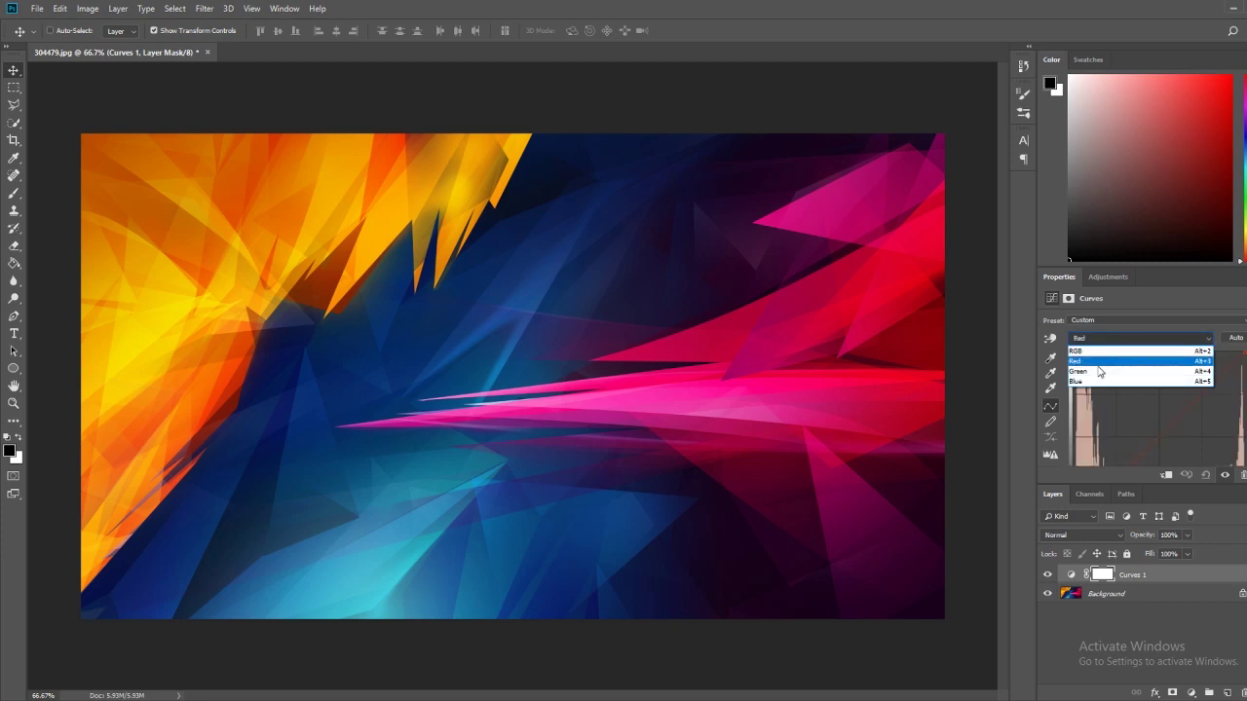
pyautogui.click(1099, 372)
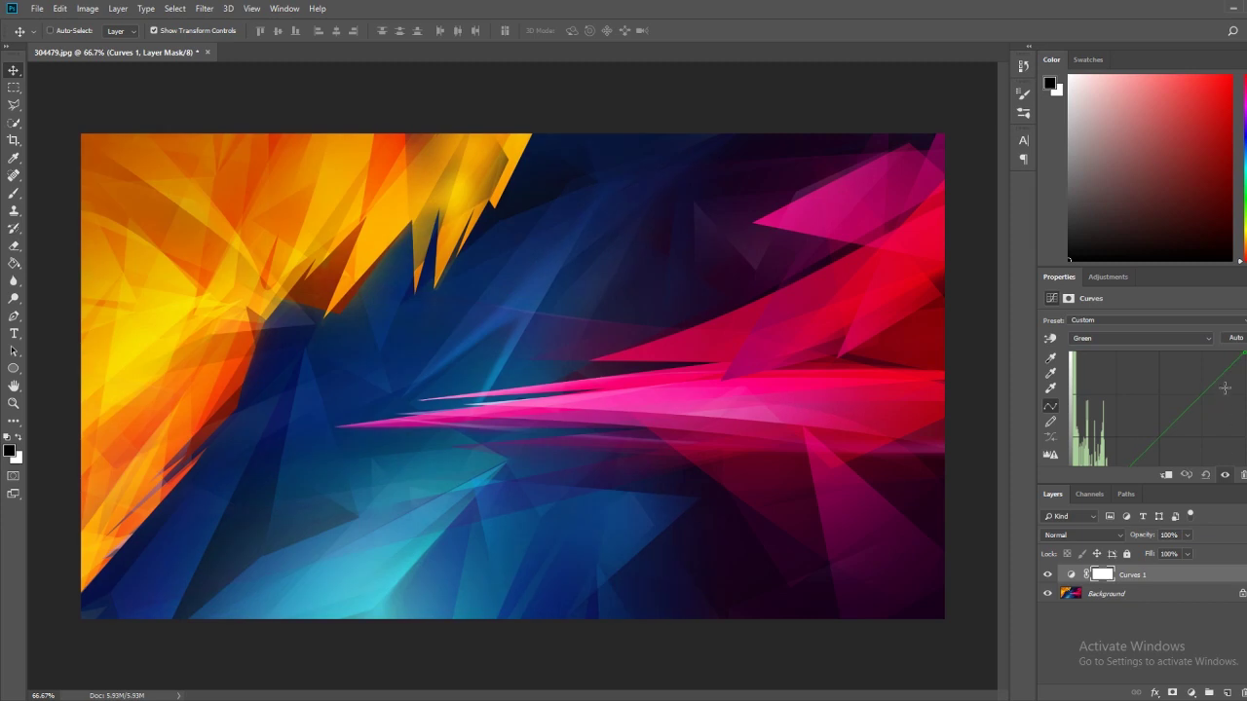
pyautogui.moveTo(1242, 355); pyautogui.dragTo(1241, 465)
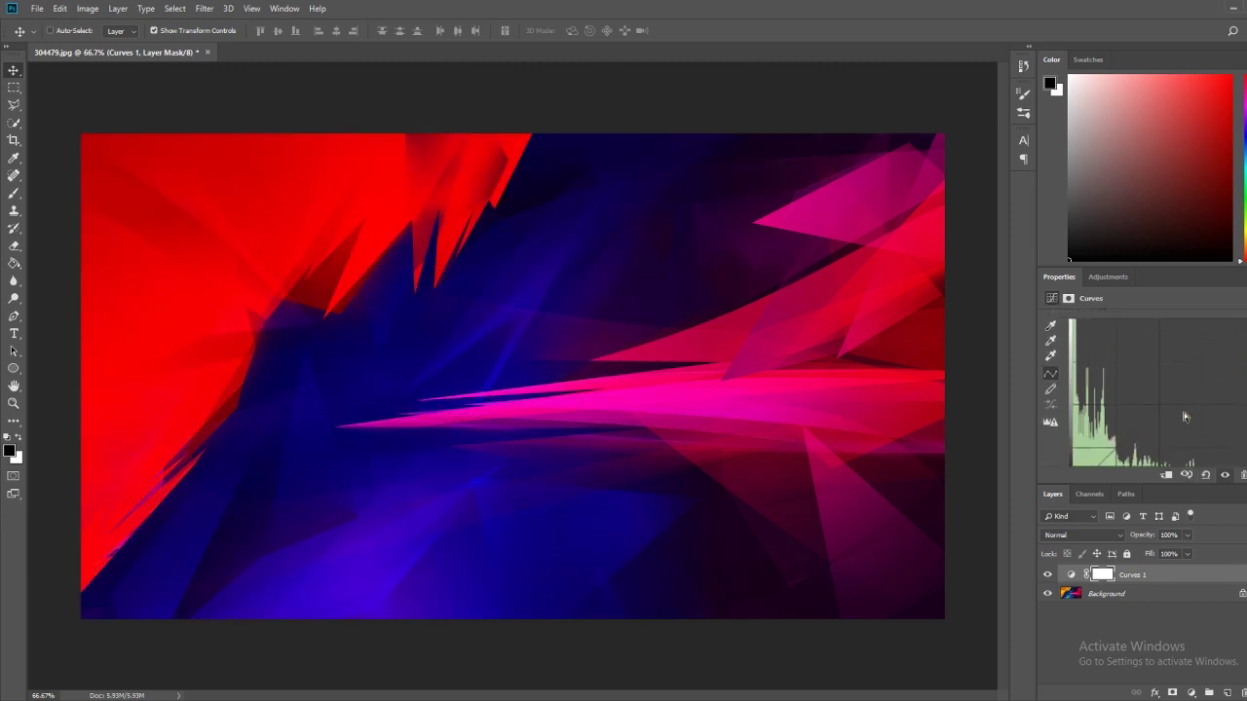
# Step: On the Red channel, add points and sag the curve down-right in shadows and mid-tones
pyautogui.click(1073, 341)
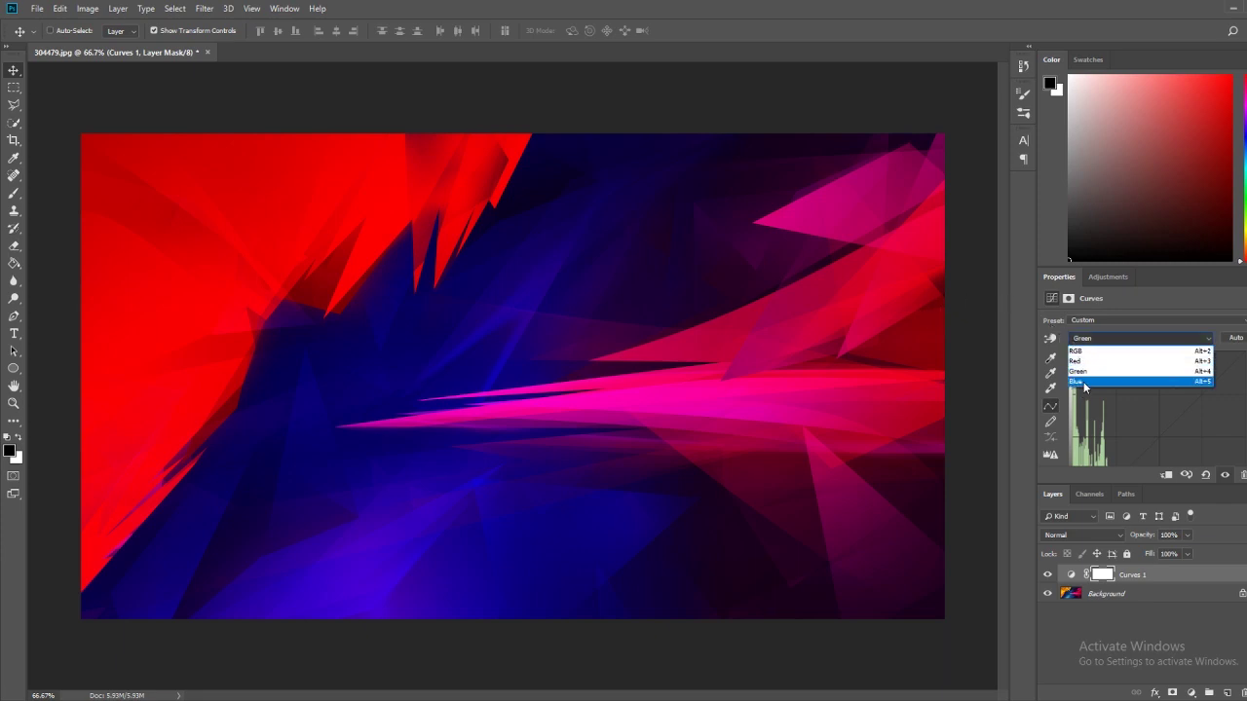
pyautogui.click(1084, 362)
pyautogui.scroll(-2, 1078, 412)
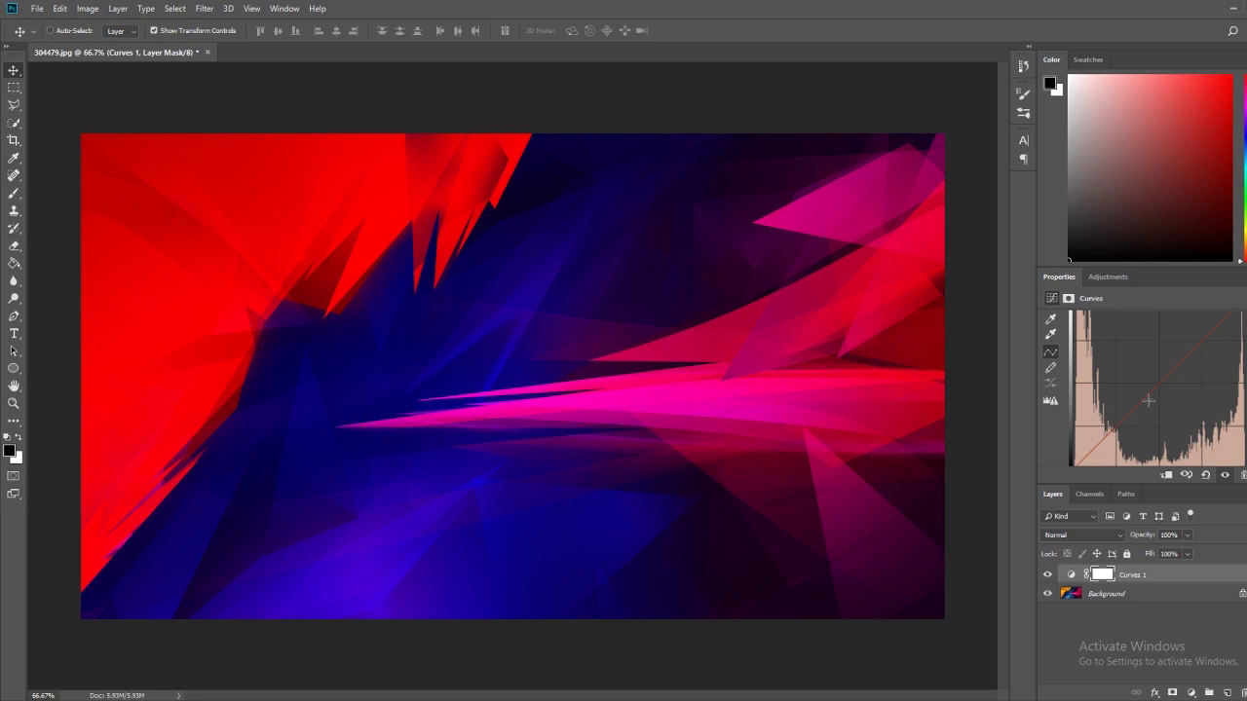
pyautogui.moveTo(1120, 421); pyautogui.dragTo(1080, 456)
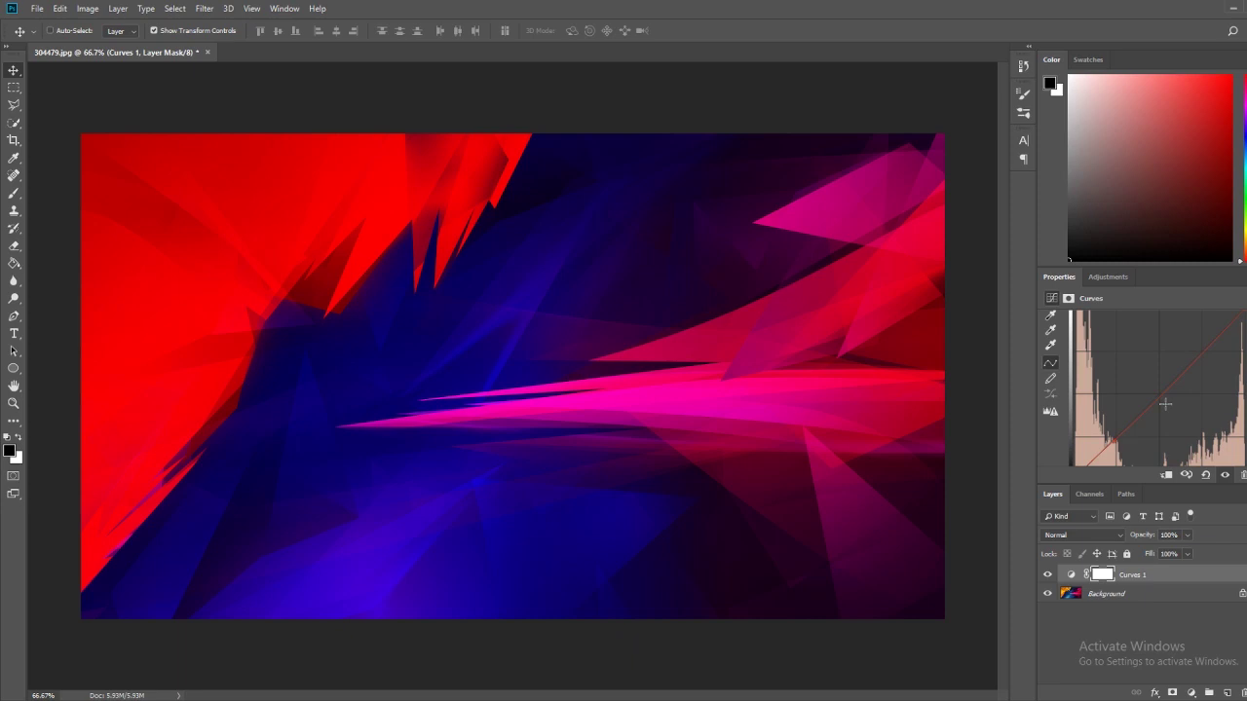
pyautogui.moveTo(1213, 345)
pyautogui.mouseDown()
pyautogui.moveTo(1230, 388)
pyautogui.moveTo(1220, 367)
pyautogui.mouseUp()
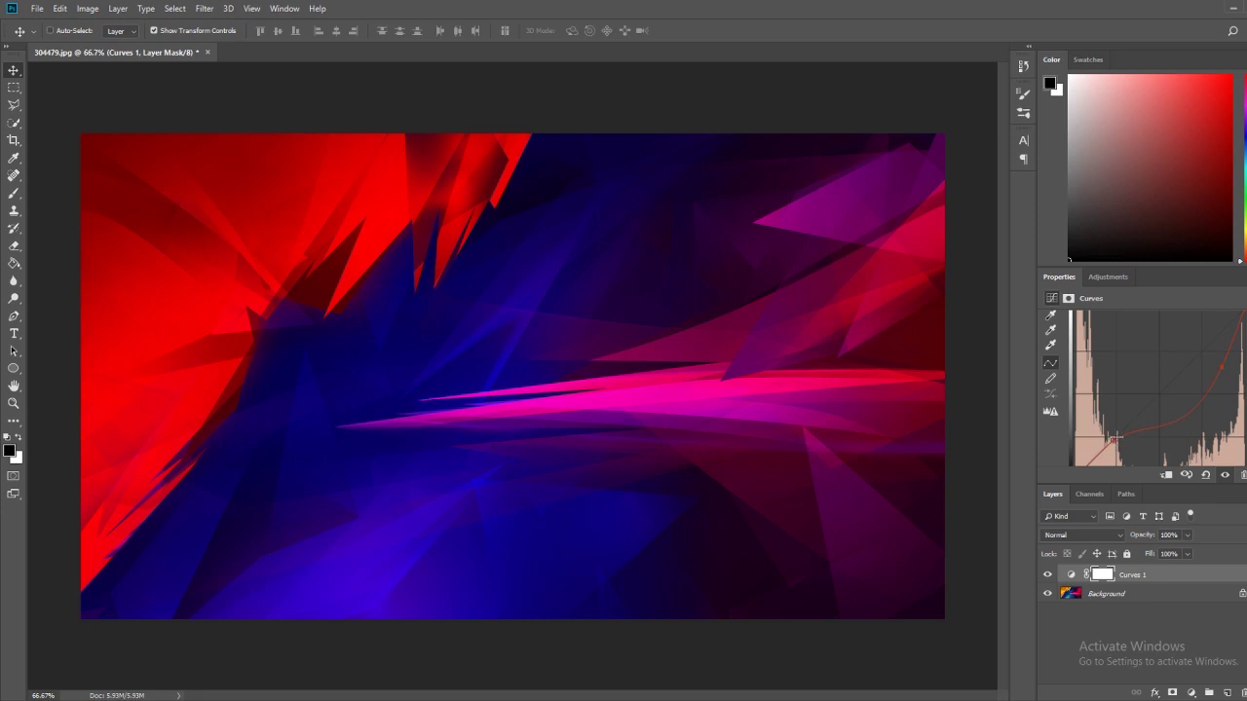
pyautogui.moveTo(1118, 437); pyautogui.dragTo(1135, 458)
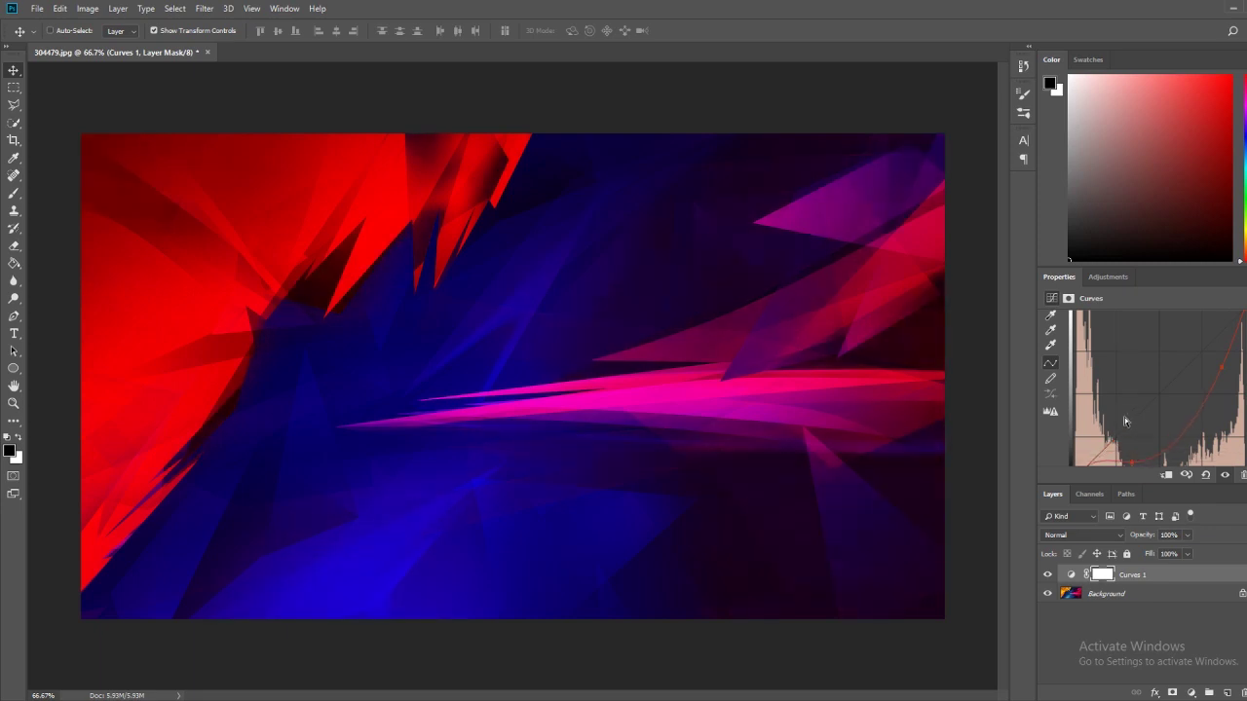
pyautogui.scroll(-2, 1124, 420)
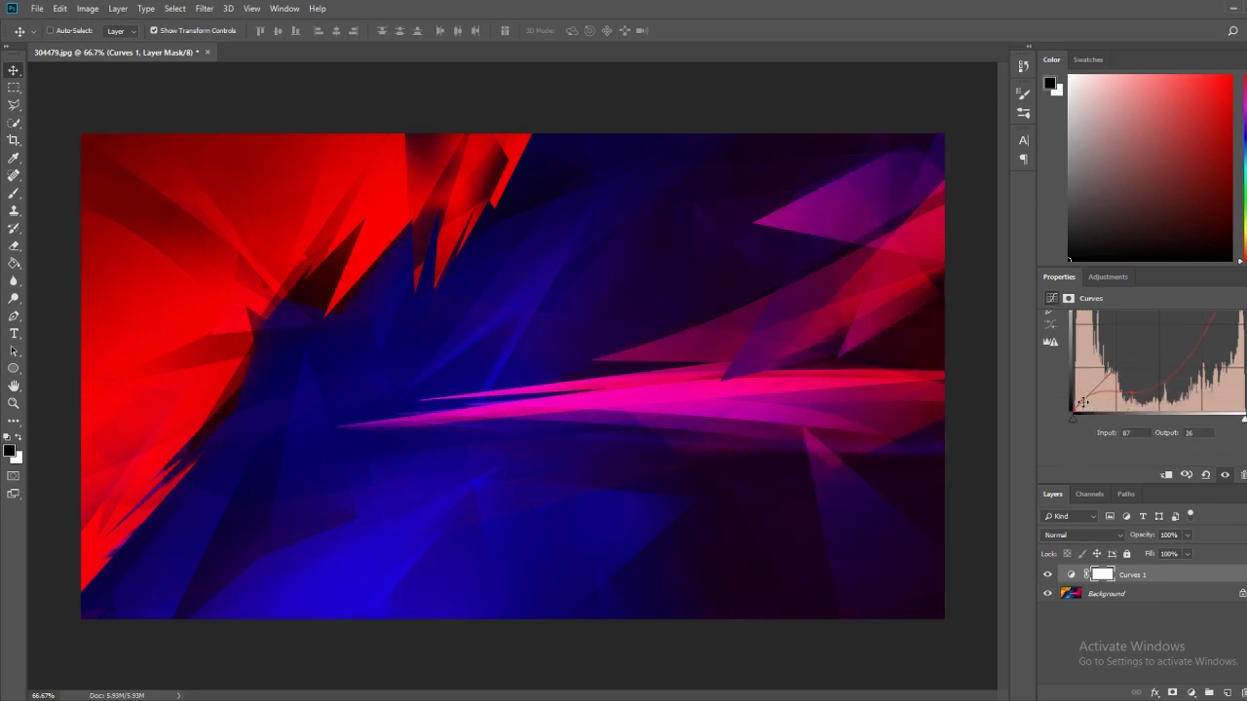
pyautogui.moveTo(1082, 402); pyautogui.dragTo(1112, 407)
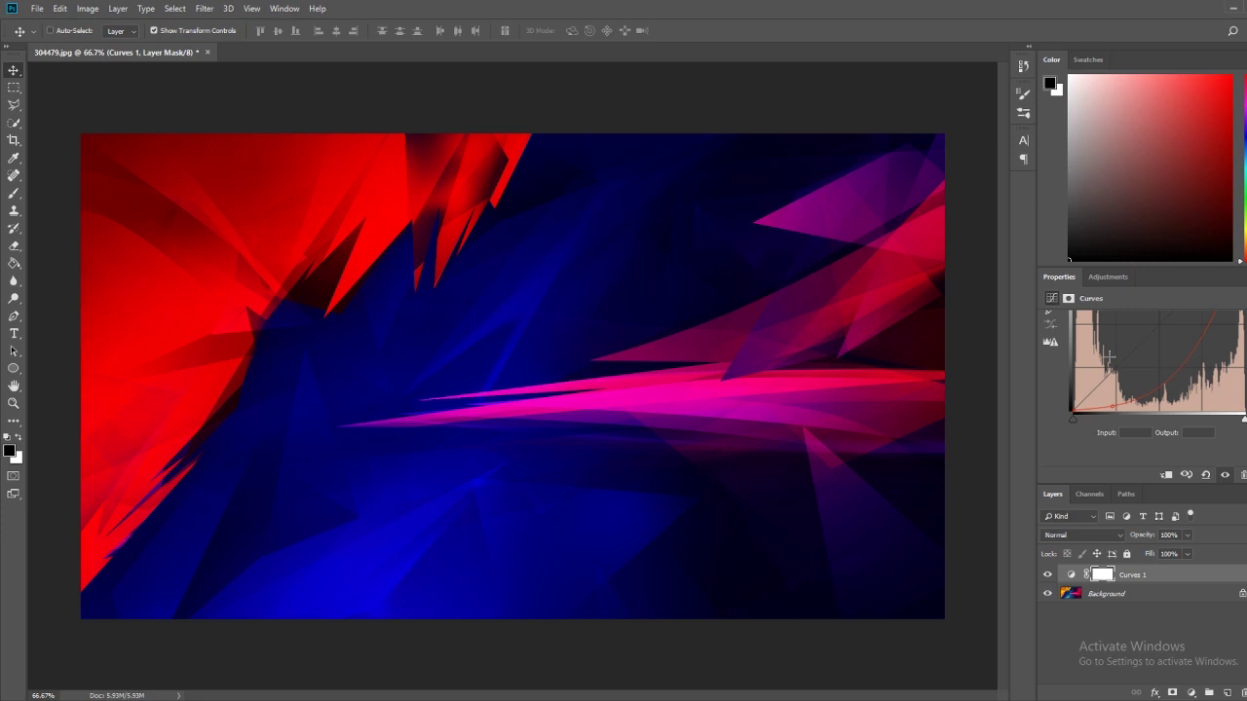
pyautogui.moveTo(1155, 386); pyautogui.dragTo(1168, 396)
pyautogui.scroll(3, 1177, 362)
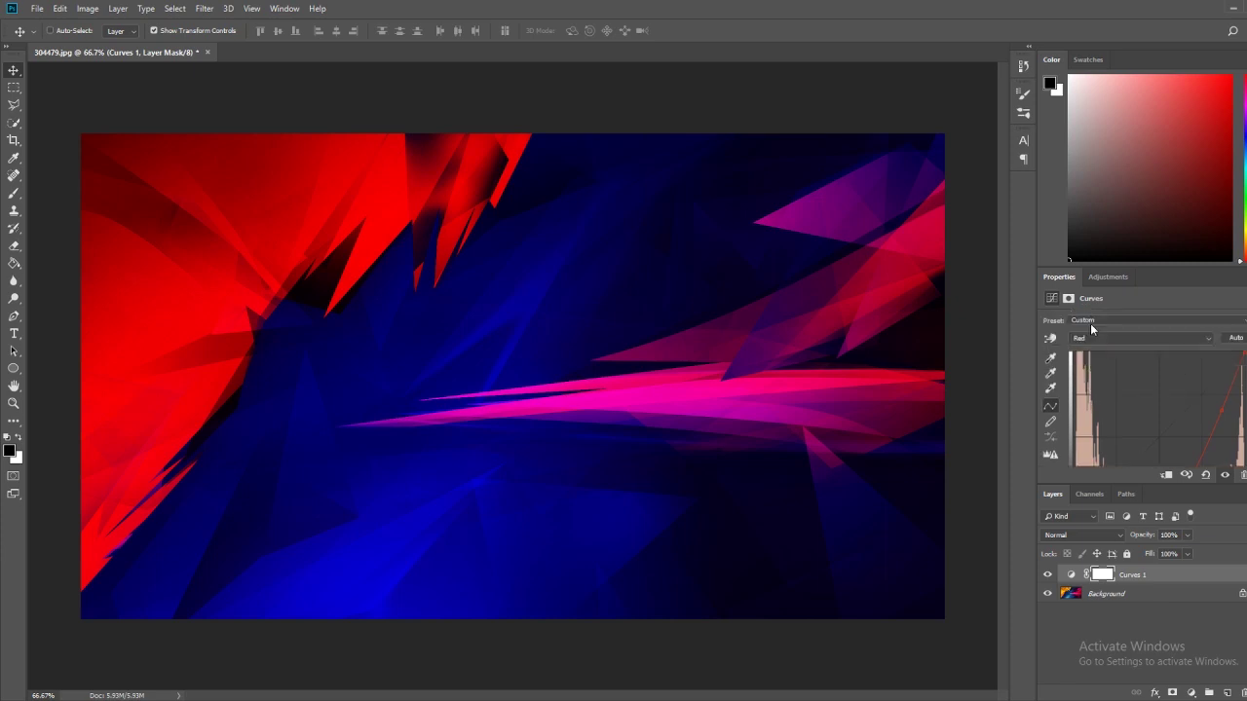
pyautogui.click(1096, 341)
# Step: Nudge points on the Blue channel curve slightly, then deselect the Curves 1 layer
pyautogui.click(1105, 380)
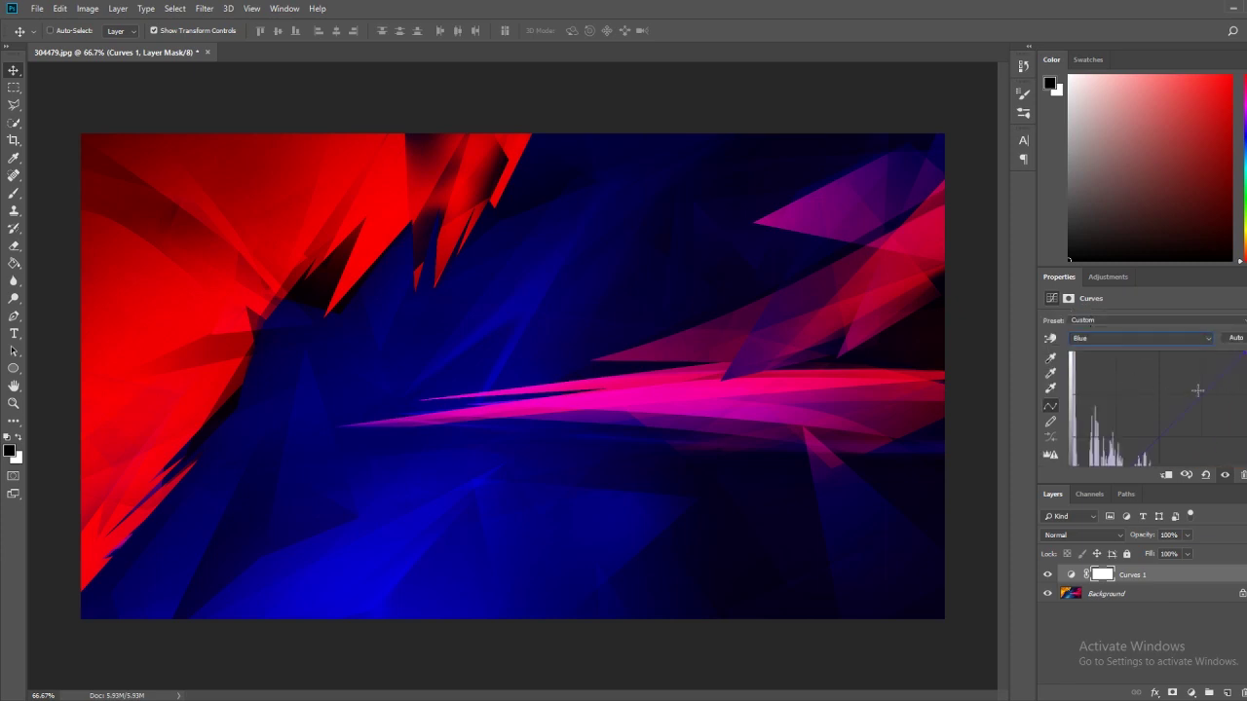
pyautogui.moveTo(1198, 390)
pyautogui.mouseDown()
pyautogui.moveTo(1213, 392)
pyautogui.moveTo(1212, 438)
pyautogui.moveTo(1206, 386)
pyautogui.mouseUp()
pyautogui.scroll(-3, 1206, 386)
pyautogui.moveTo(1113, 409)
pyautogui.mouseDown()
pyautogui.moveTo(1130, 434)
pyautogui.moveTo(1103, 384)
pyautogui.moveTo(1115, 398)
pyautogui.mouseUp()
pyautogui.scroll(2, 1165, 390)
pyautogui.moveTo(1217, 380); pyautogui.dragTo(1204, 390)
pyautogui.click(1102, 611)
# Step: Add Curves 2, drag its Red channel top point to the bottom, and select its mask
pyautogui.click(1125, 281)
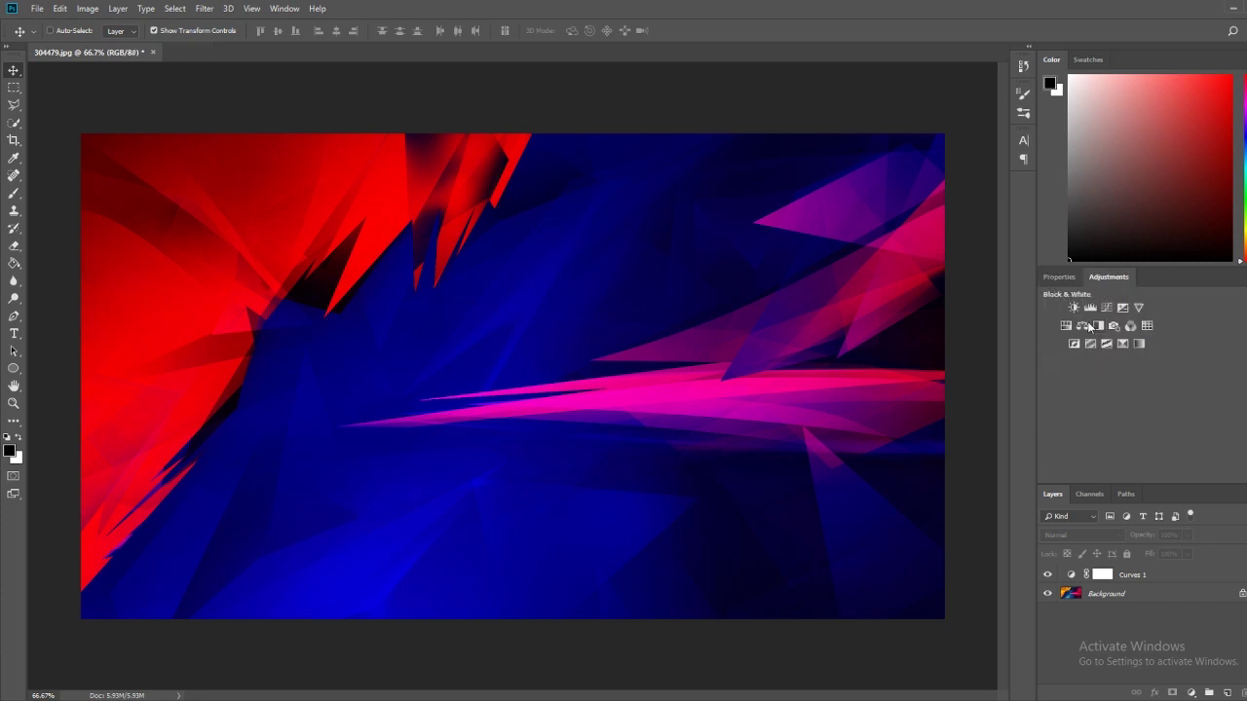
pyautogui.click(1109, 308)
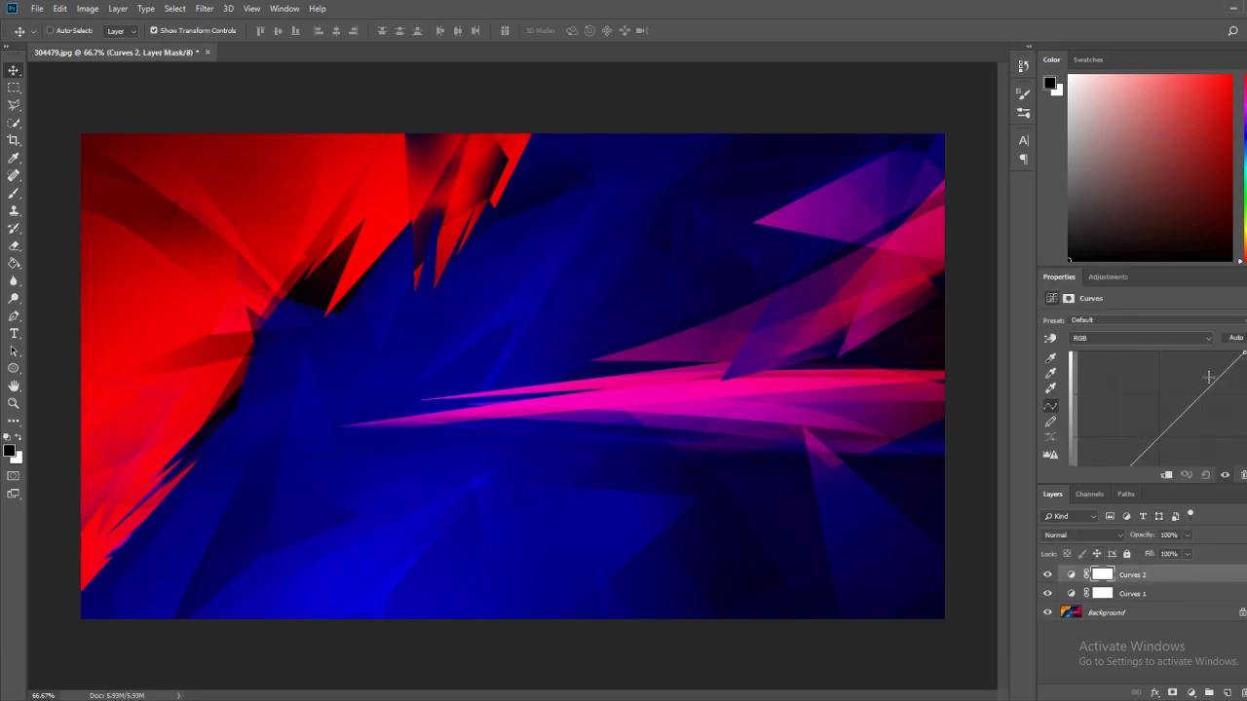
pyautogui.click(1129, 340)
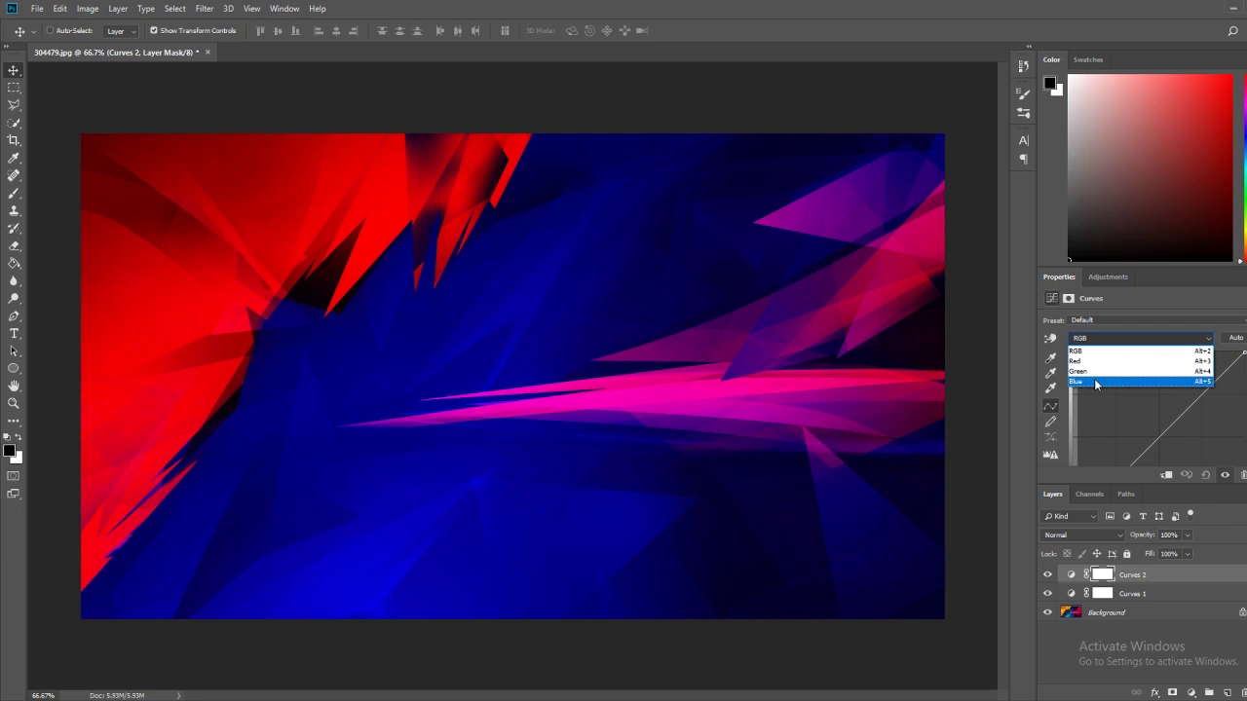
pyautogui.click(1093, 362)
pyautogui.moveTo(1240, 363); pyautogui.dragTo(1238, 464)
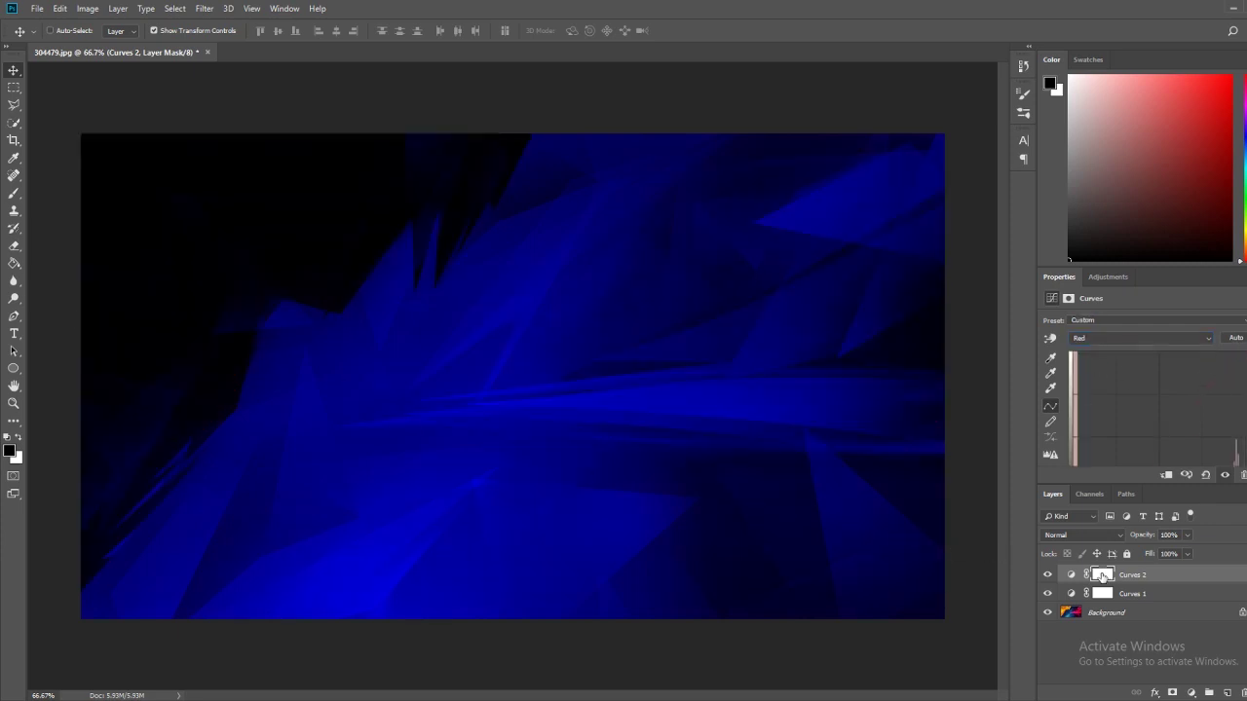
pyautogui.click(1103, 577)
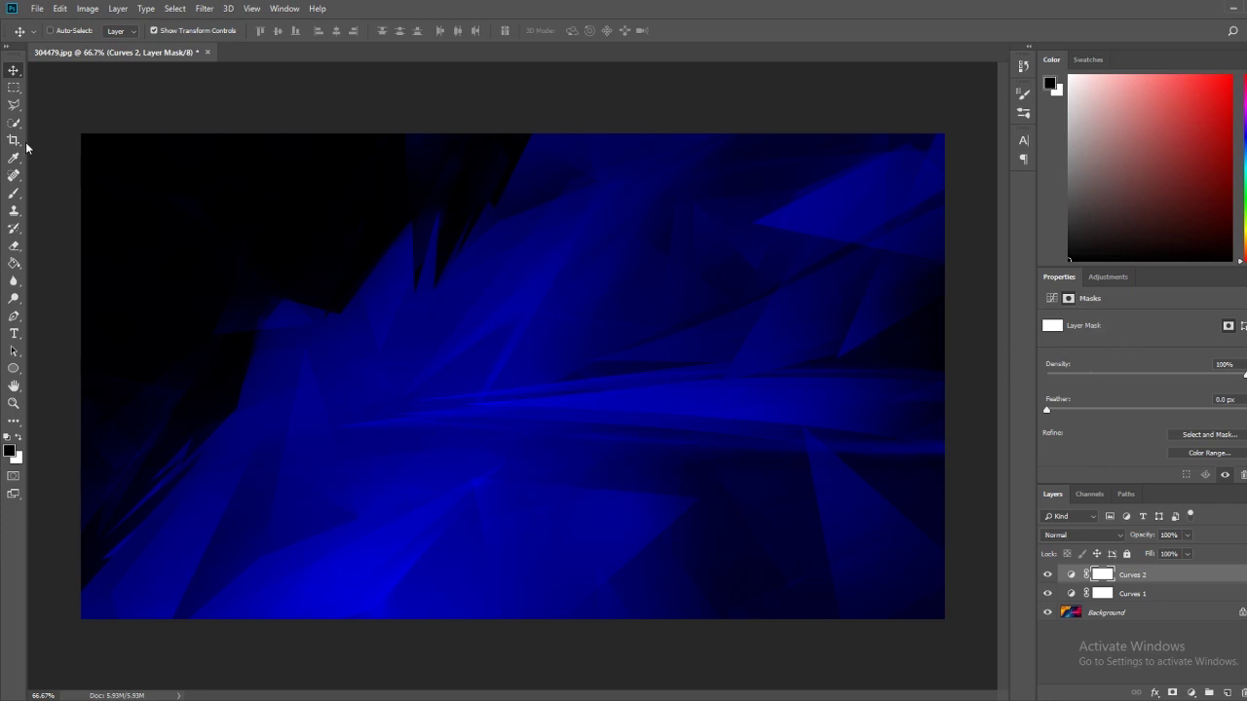
# Step: Choose the Brush tool with a soft round tip and black foreground colour
pyautogui.click(13, 194)
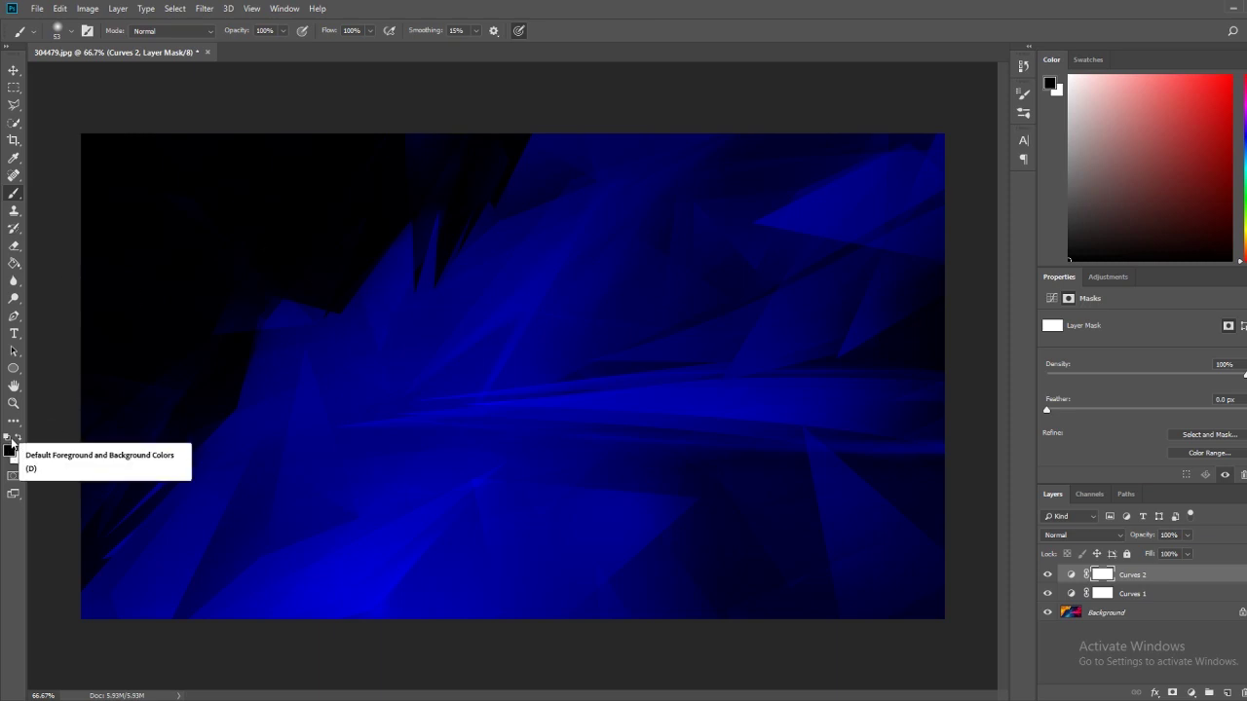
pyautogui.click(8, 437)
pyautogui.click(66, 33)
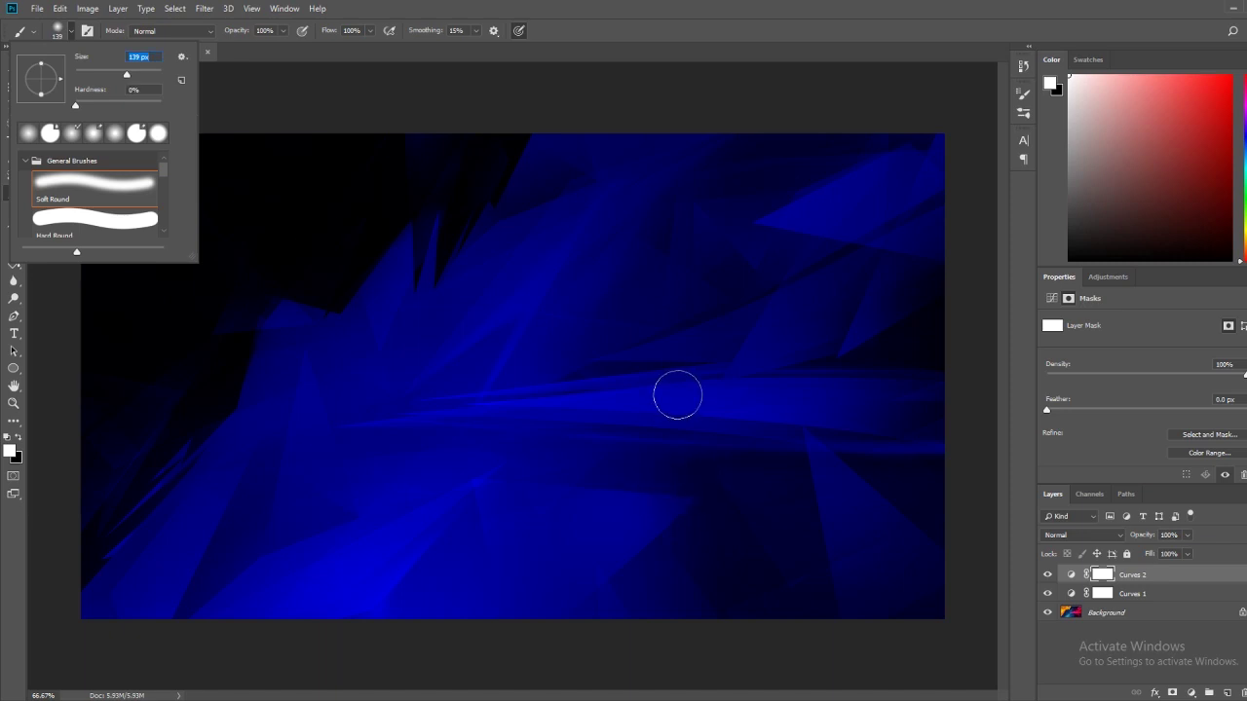
pyautogui.click(354, 311)
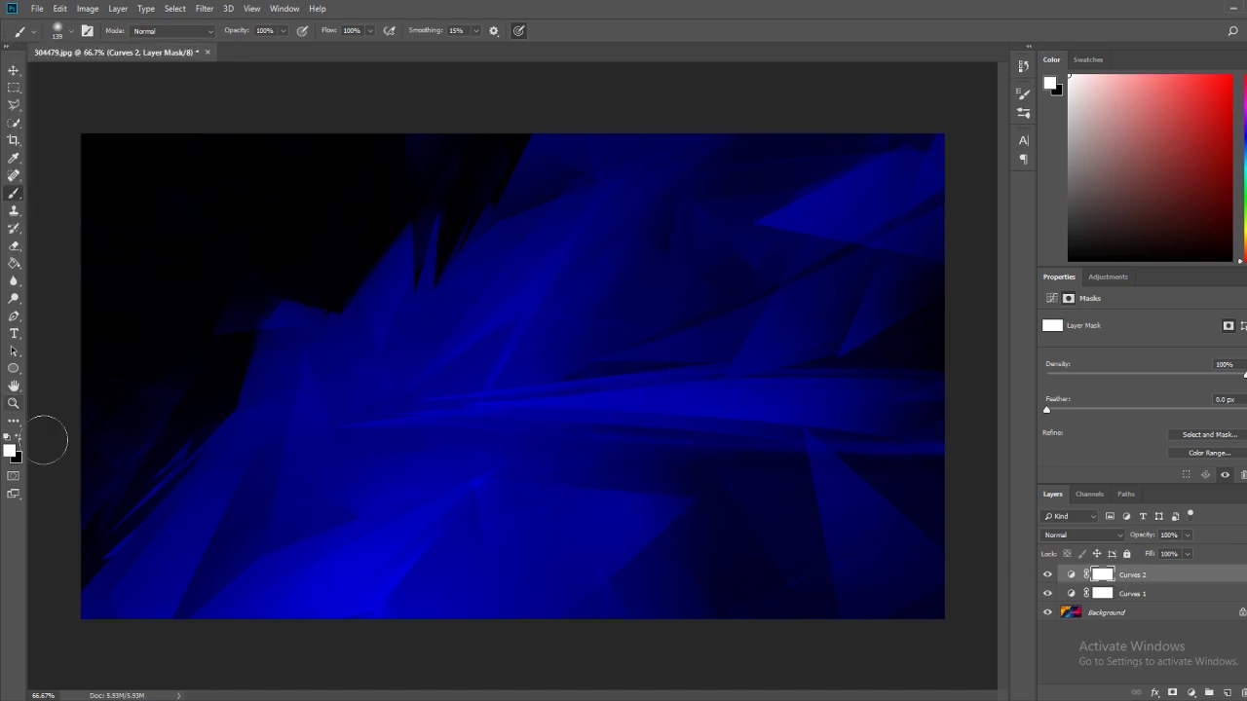
pyautogui.click(18, 438)
# Step: Paint black on the Curves 2 mask at the upper-left and bottom-left
pyautogui.moveTo(264, 273)
pyautogui.mouseDown()
pyautogui.moveTo(126, 551)
pyautogui.moveTo(168, 365)
pyautogui.moveTo(114, 286)
pyautogui.moveTo(103, 322)
pyautogui.moveTo(87, 137)
pyautogui.moveTo(516, 139)
pyautogui.moveTo(381, 140)
pyautogui.moveTo(503, 185)
pyautogui.moveTo(525, 117)
pyautogui.moveTo(390, 181)
pyautogui.moveTo(306, 194)
pyautogui.moveTo(259, 173)
pyautogui.moveTo(147, 189)
pyautogui.moveTo(335, 175)
pyautogui.moveTo(335, 143)
pyautogui.mouseUp()
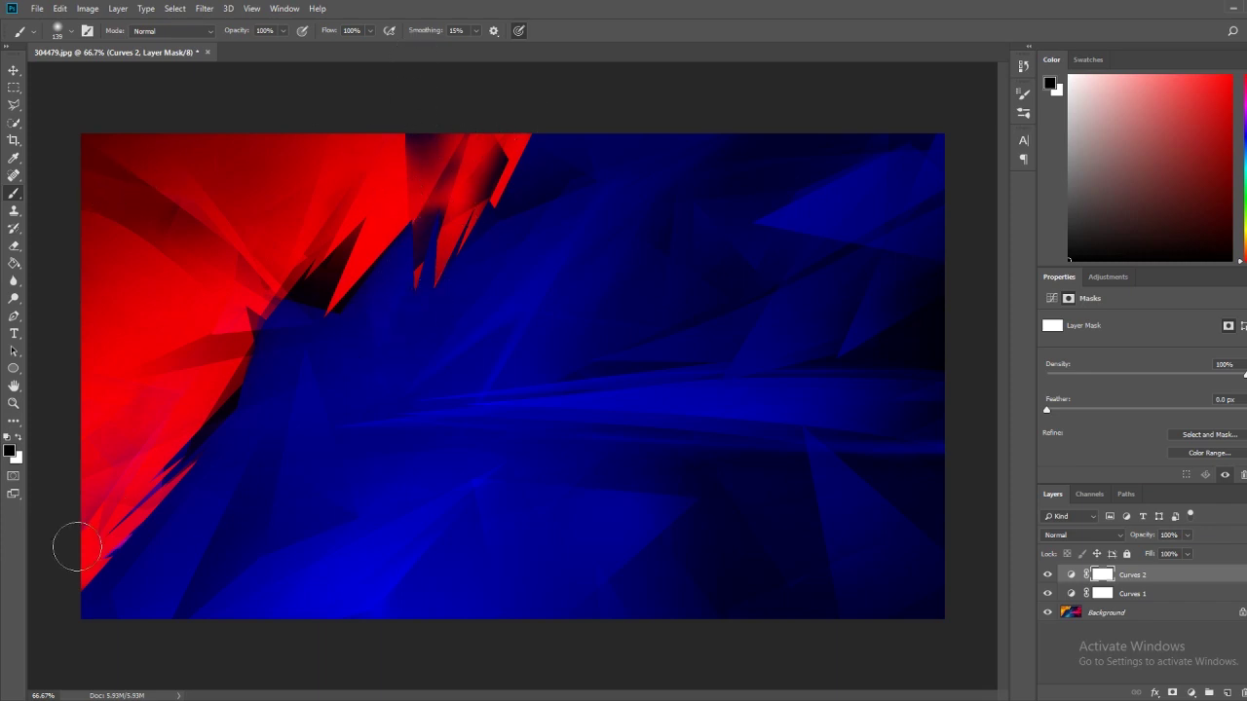
pyautogui.moveTo(77, 547); pyautogui.dragTo(69, 630)
pyautogui.click(1105, 282)
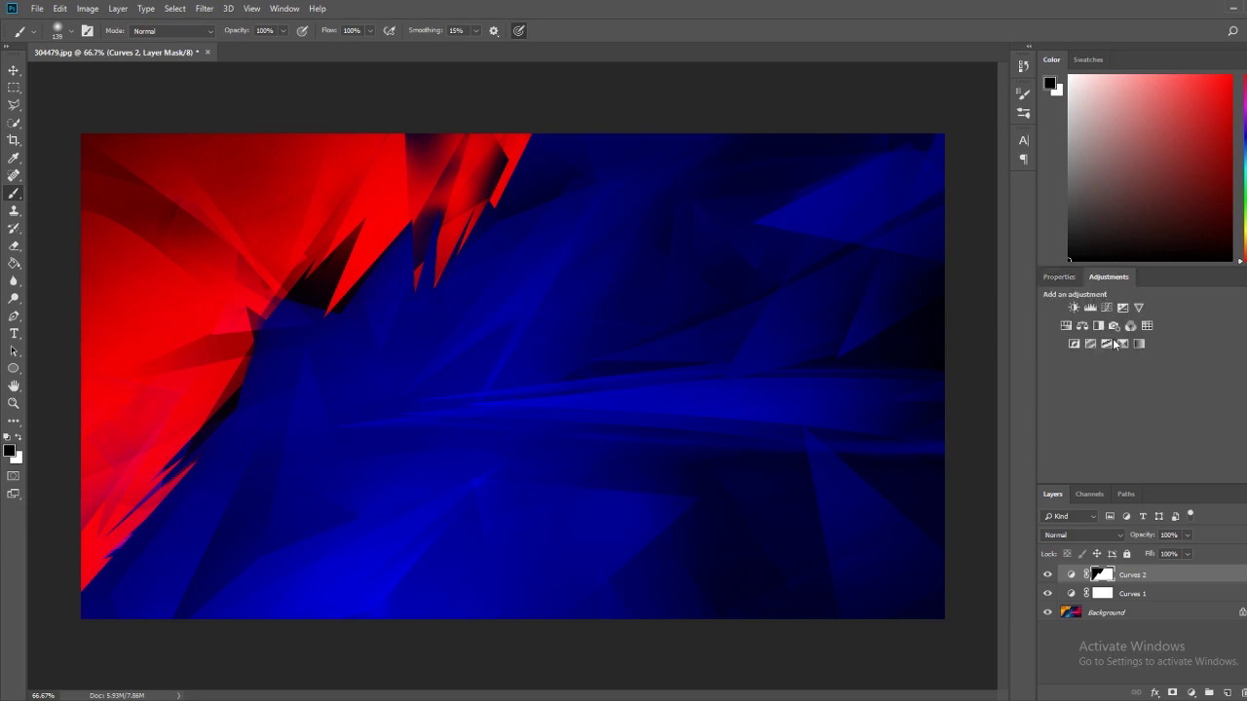
# Step: Undo the mask painting, then raise the Curves 2 Red channel's top point to 255/255
pyautogui.click(1067, 284)
pyautogui.hotkey('ctrl', 'BackSpace')
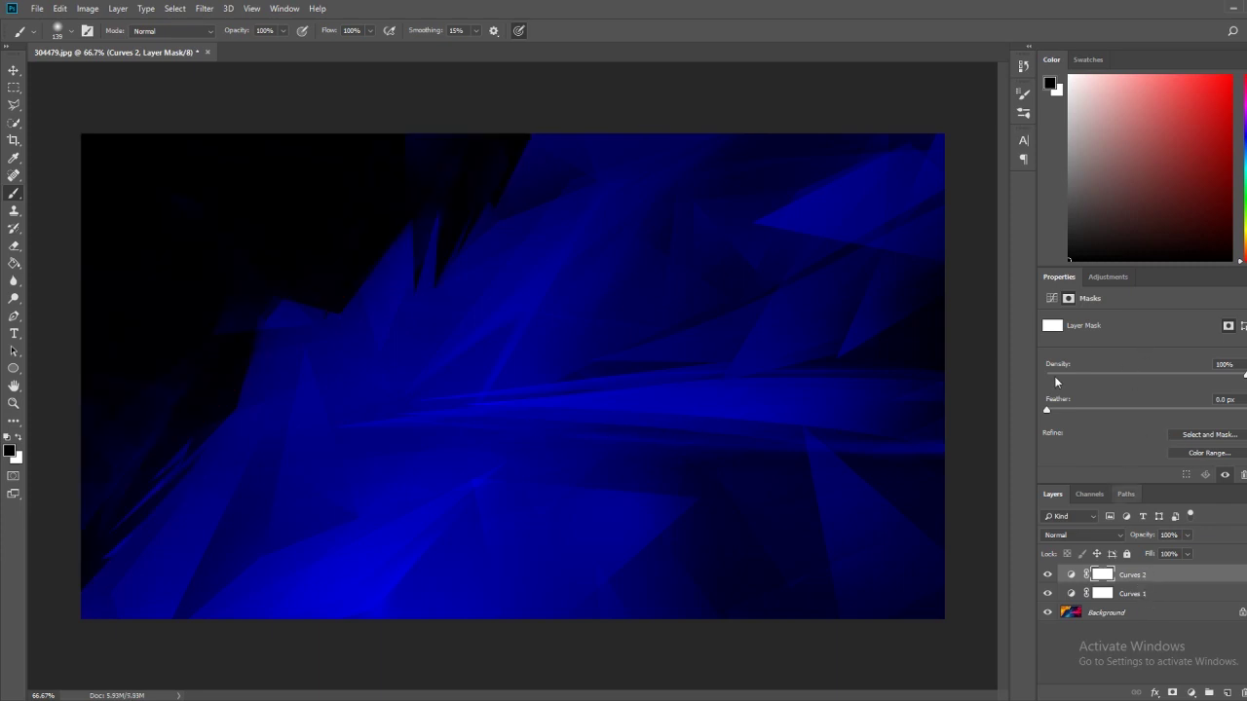
pyautogui.click(1075, 574)
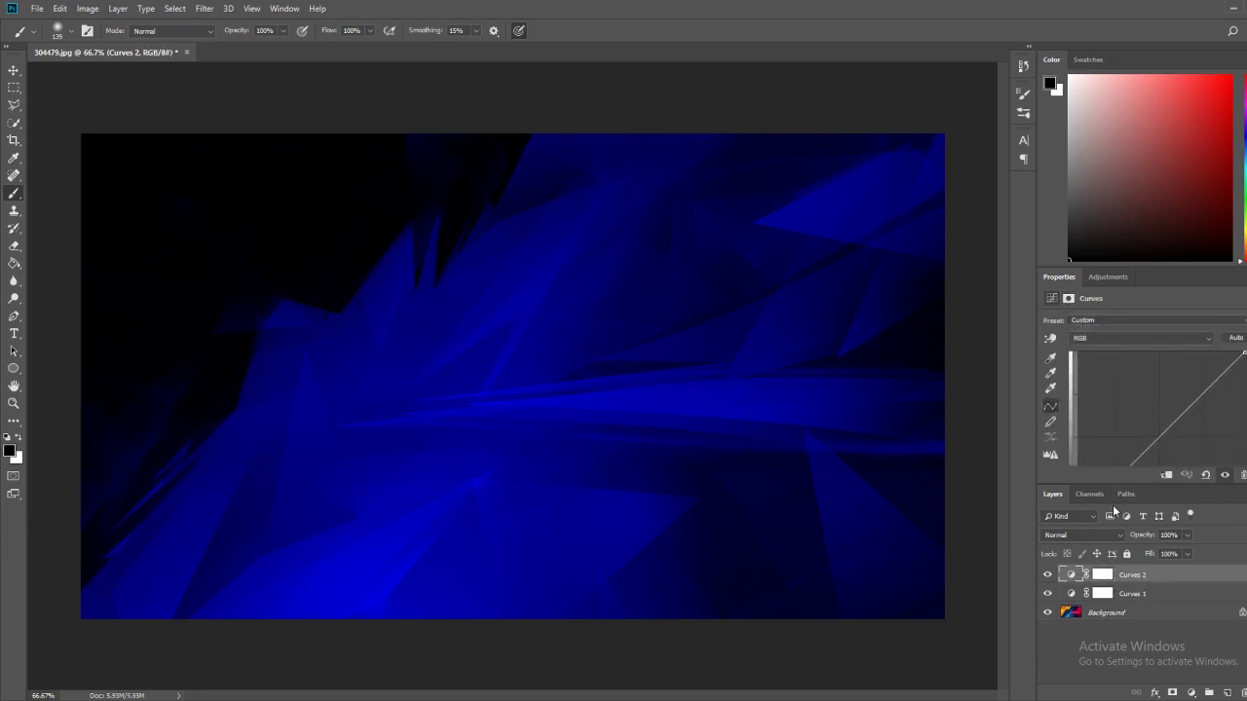
pyautogui.click(1149, 338)
pyautogui.click(1089, 362)
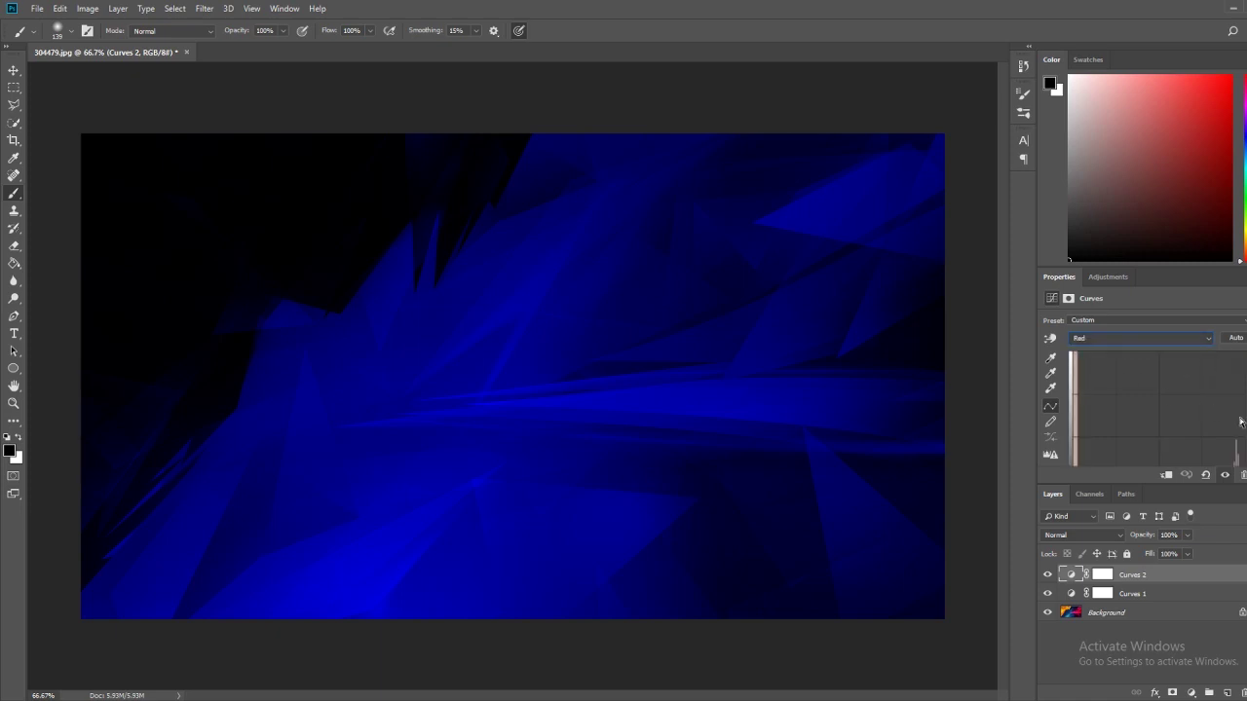
pyautogui.scroll(-1, 1240, 436)
pyautogui.scroll(-1, 1240, 451)
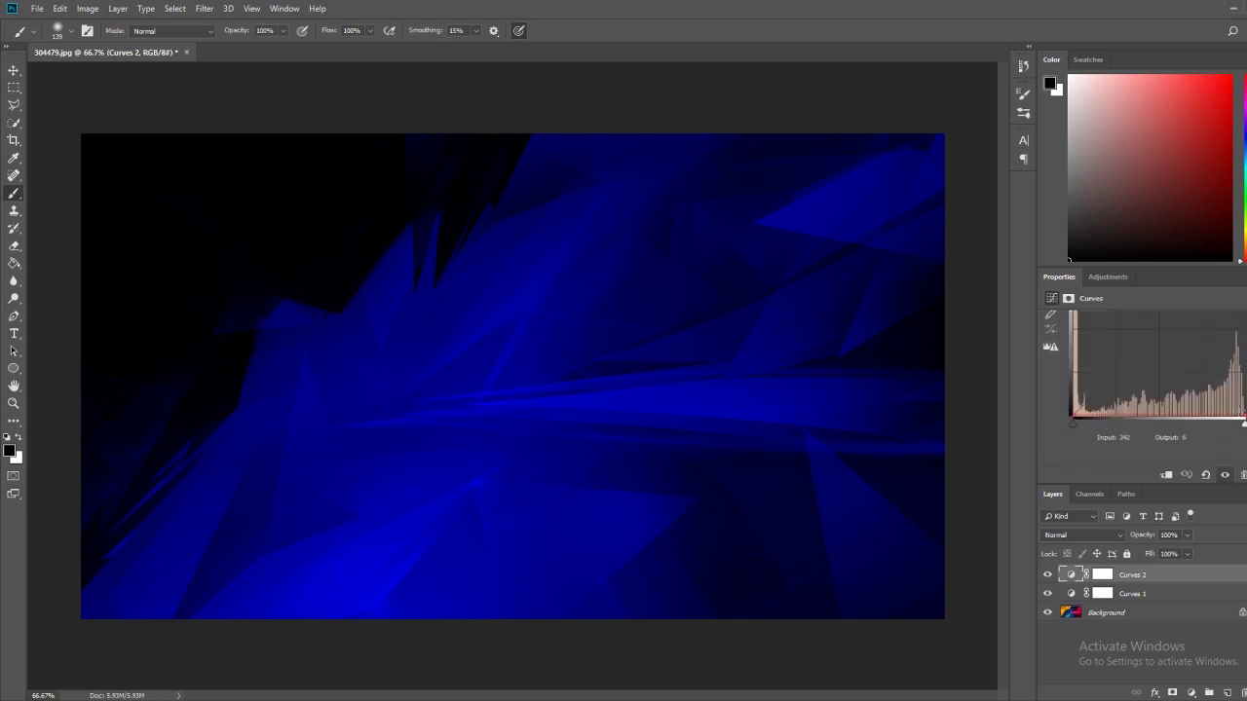
pyautogui.moveTo(1240, 261); pyautogui.dragTo(1242, 258)
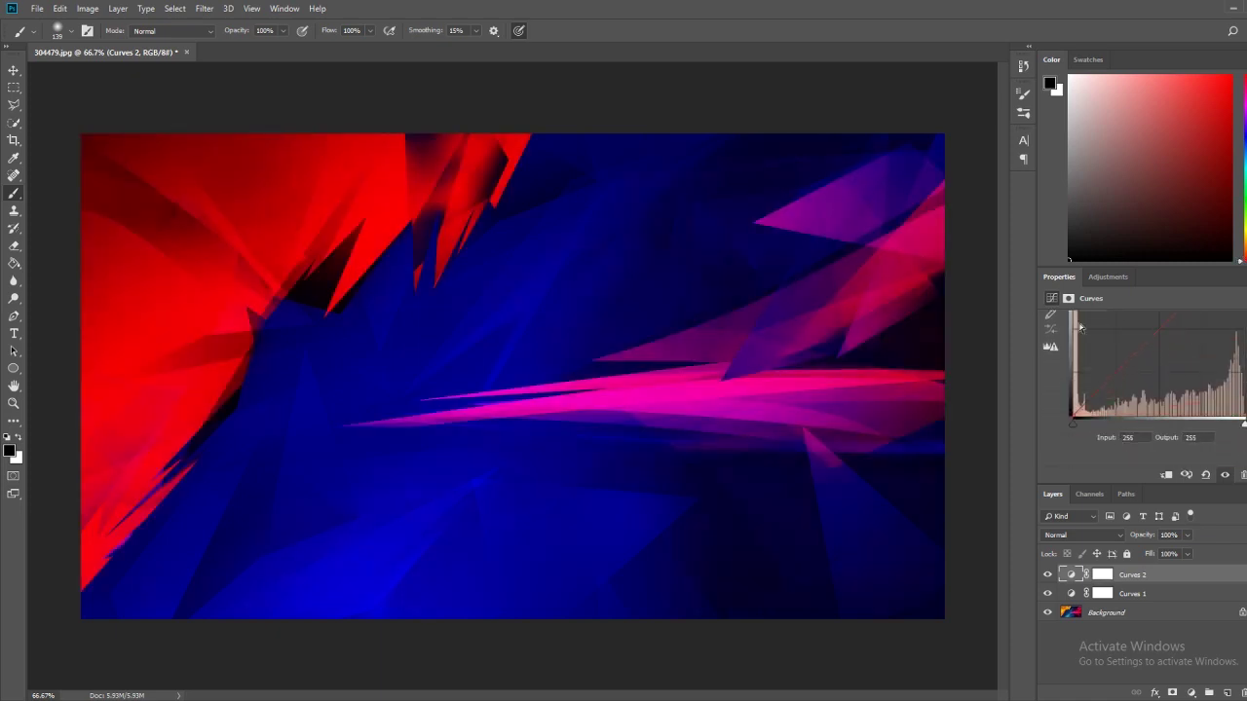
# Step: Drag the Curves 2 Blue channel's top point down to 0, removing blue
pyautogui.scroll(2, 1121, 346)
pyautogui.click(1100, 339)
pyautogui.click(1122, 385)
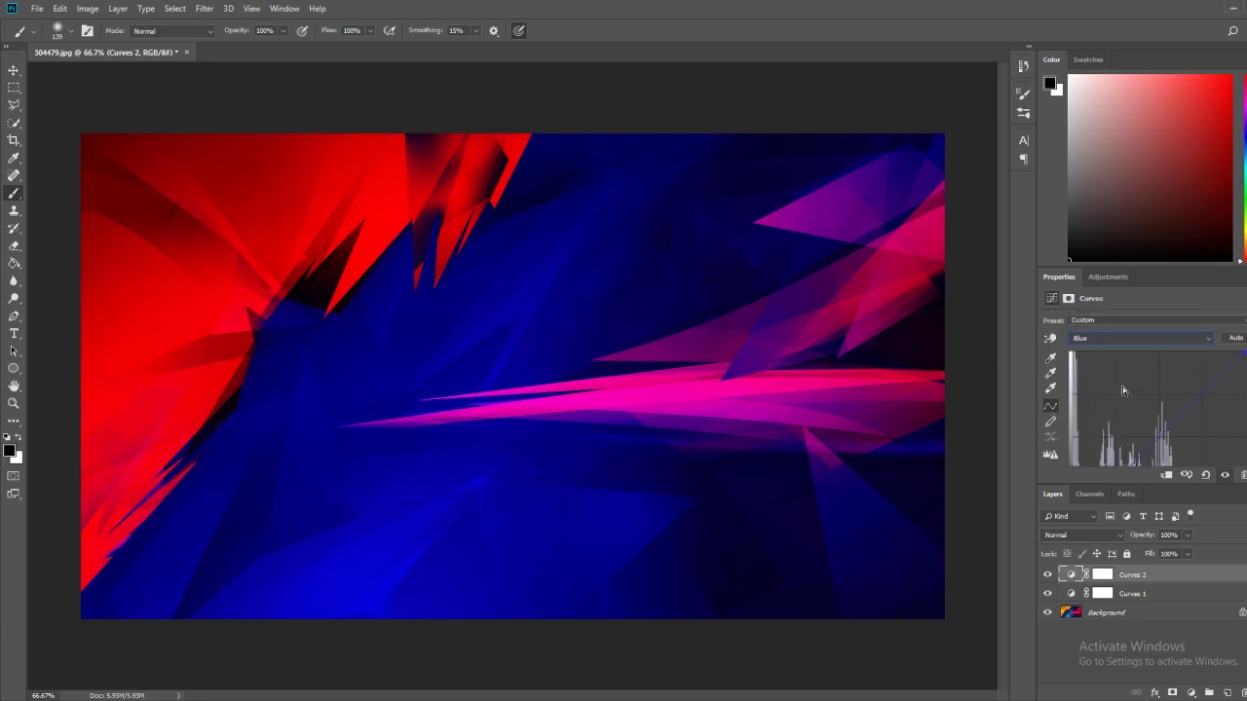
pyautogui.moveTo(1242, 357); pyautogui.dragTo(1243, 465)
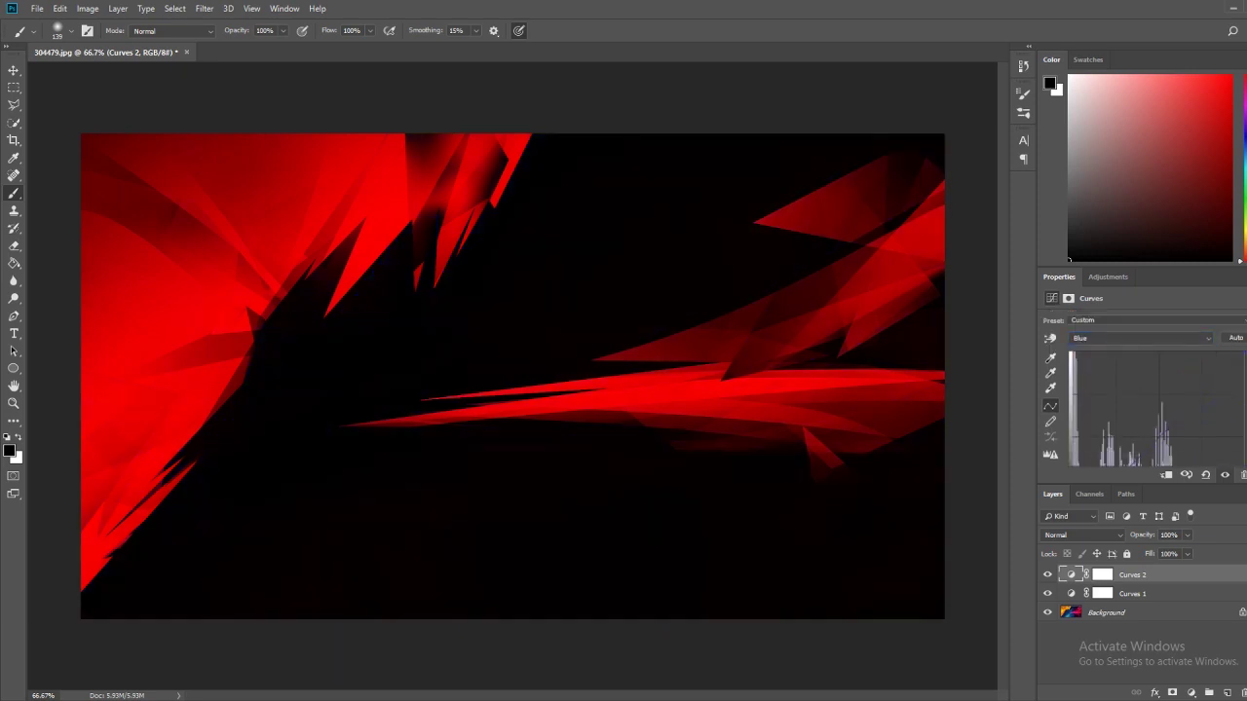
pyautogui.scroll(-2, 1190, 429)
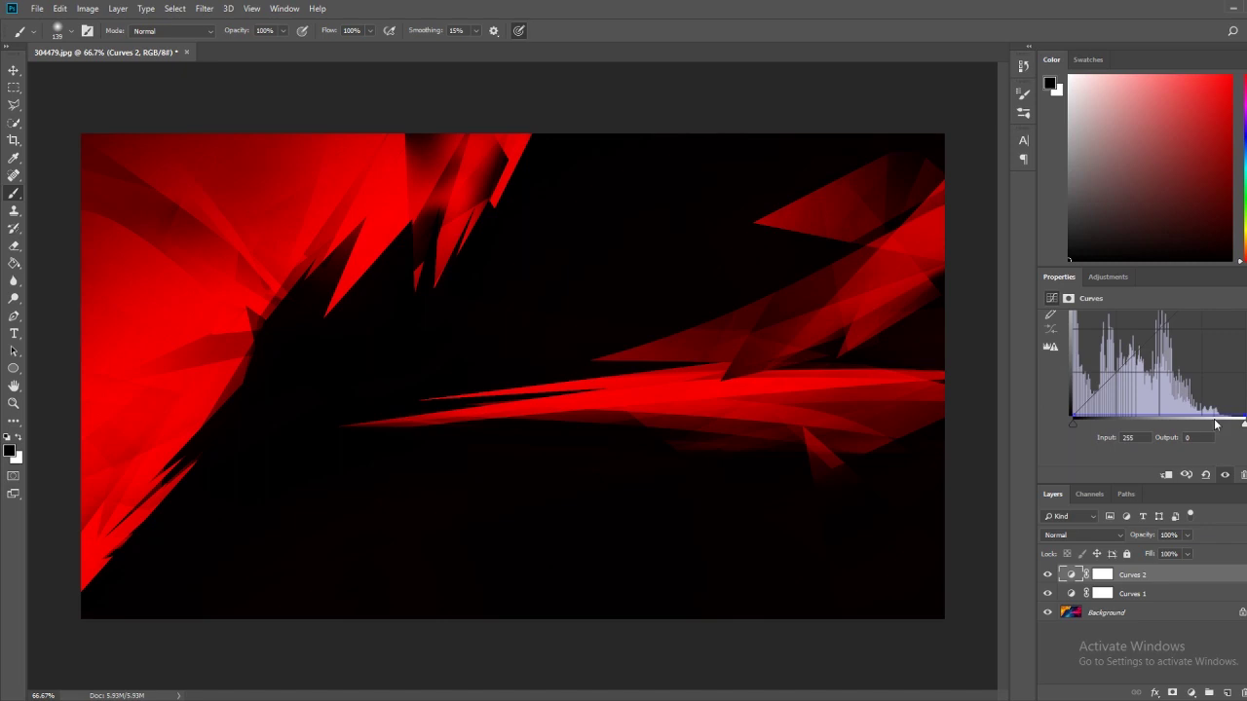
# Step: Paint the Curves 2 mask to bring blue back below the red streak, centre and upper right
pyautogui.click(1098, 576)
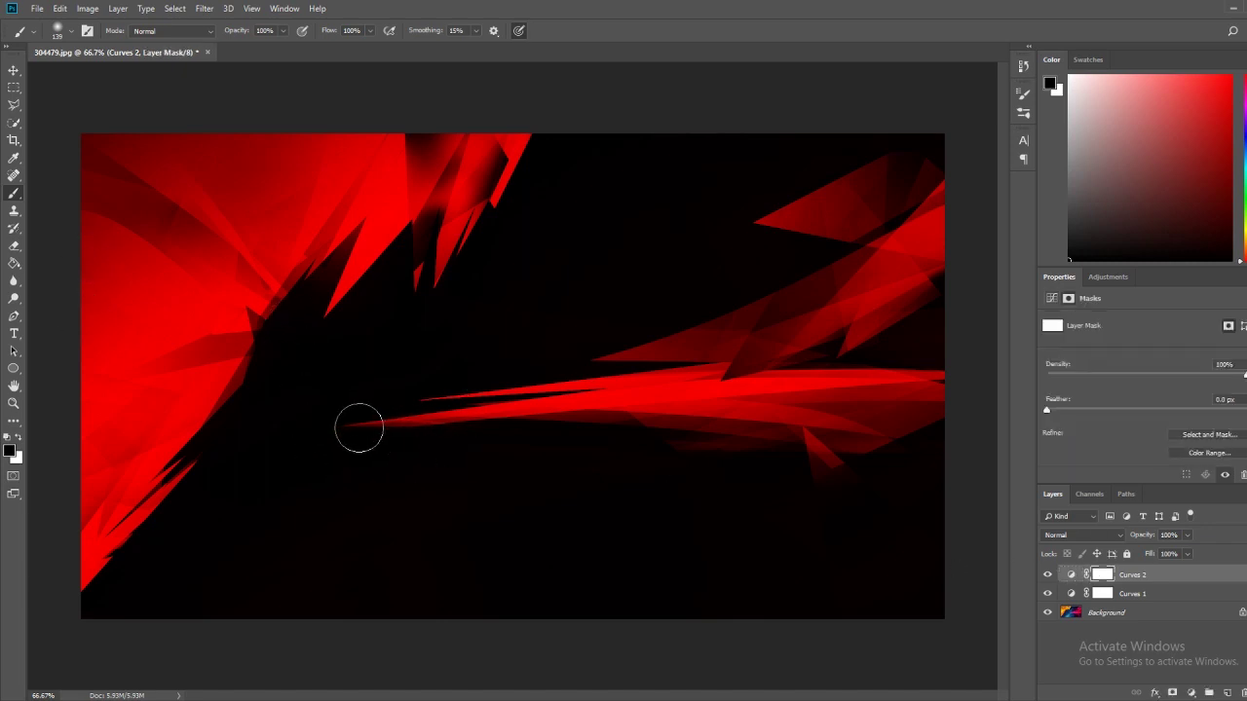
pyautogui.moveTo(449, 478)
pyautogui.mouseDown()
pyautogui.moveTo(534, 461)
pyautogui.moveTo(584, 504)
pyautogui.moveTo(463, 477)
pyautogui.moveTo(760, 547)
pyautogui.moveTo(685, 485)
pyautogui.moveTo(779, 487)
pyautogui.moveTo(816, 559)
pyautogui.moveTo(830, 530)
pyautogui.moveTo(876, 527)
pyautogui.moveTo(892, 507)
pyautogui.moveTo(825, 553)
pyautogui.moveTo(936, 510)
pyautogui.moveTo(897, 483)
pyautogui.moveTo(925, 490)
pyautogui.moveTo(911, 586)
pyautogui.moveTo(924, 564)
pyautogui.moveTo(784, 630)
pyautogui.moveTo(724, 640)
pyautogui.moveTo(749, 622)
pyautogui.moveTo(763, 567)
pyautogui.moveTo(759, 467)
pyautogui.moveTo(689, 494)
pyautogui.moveTo(589, 664)
pyautogui.moveTo(634, 505)
pyautogui.moveTo(557, 499)
pyautogui.moveTo(533, 644)
pyautogui.moveTo(546, 520)
pyautogui.moveTo(530, 504)
pyautogui.moveTo(482, 649)
pyautogui.moveTo(466, 475)
pyautogui.moveTo(416, 594)
pyautogui.moveTo(394, 588)
pyautogui.moveTo(427, 447)
pyautogui.moveTo(364, 646)
pyautogui.moveTo(398, 470)
pyautogui.moveTo(244, 677)
pyautogui.moveTo(281, 470)
pyautogui.moveTo(284, 483)
pyautogui.moveTo(170, 597)
pyautogui.moveTo(286, 416)
pyautogui.moveTo(178, 613)
pyautogui.moveTo(248, 447)
pyautogui.moveTo(93, 624)
pyautogui.moveTo(217, 579)
pyautogui.moveTo(175, 636)
pyautogui.moveTo(334, 555)
pyautogui.moveTo(328, 463)
pyautogui.moveTo(436, 478)
pyautogui.moveTo(356, 453)
pyautogui.moveTo(252, 462)
pyautogui.moveTo(277, 379)
pyautogui.moveTo(166, 573)
pyautogui.moveTo(219, 370)
pyautogui.moveTo(147, 460)
pyautogui.moveTo(46, 645)
pyautogui.moveTo(106, 339)
pyautogui.moveTo(119, 519)
pyautogui.moveTo(91, 159)
pyautogui.moveTo(223, 301)
pyautogui.moveTo(223, 438)
pyautogui.moveTo(360, 139)
pyautogui.moveTo(370, 186)
pyautogui.moveTo(351, 381)
pyautogui.moveTo(384, 384)
pyautogui.moveTo(418, 361)
pyautogui.moveTo(439, 195)
pyautogui.mouseUp()
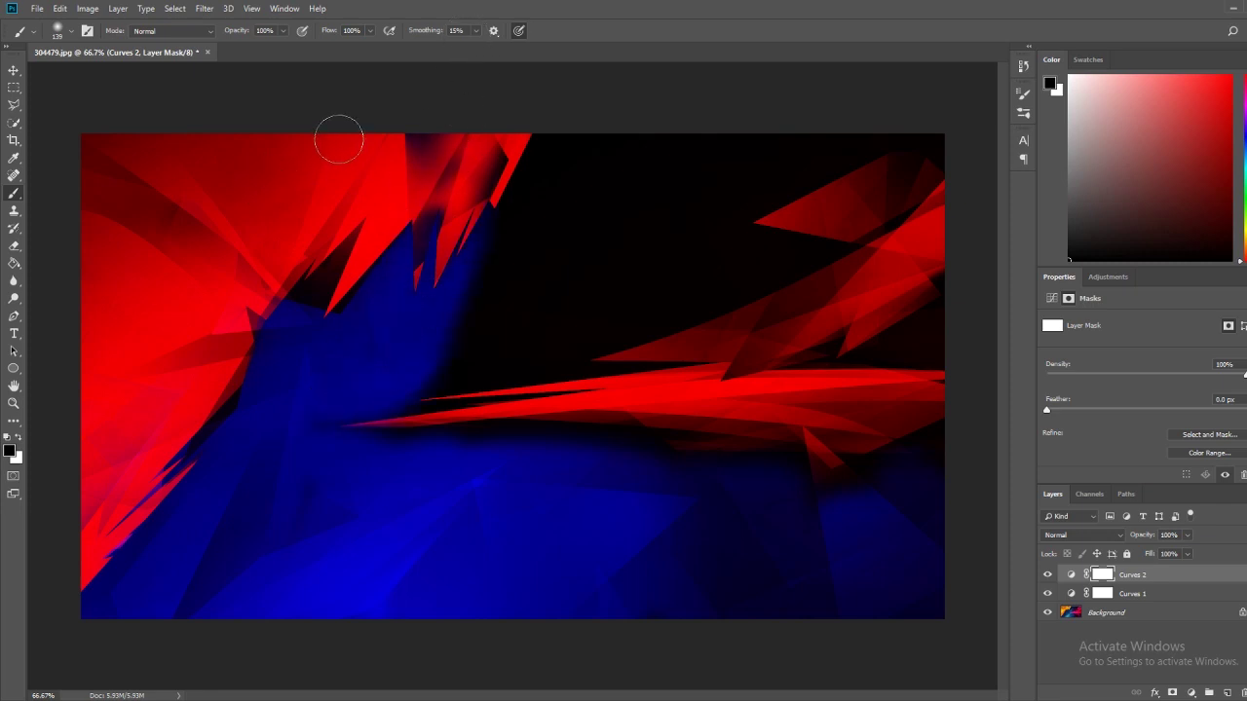
pyautogui.moveTo(526, 210)
pyautogui.mouseDown()
pyautogui.moveTo(510, 354)
pyautogui.moveTo(503, 200)
pyautogui.moveTo(574, 211)
pyautogui.moveTo(489, 183)
pyautogui.moveTo(612, 240)
pyautogui.moveTo(677, 202)
pyautogui.moveTo(544, 338)
pyautogui.moveTo(555, 362)
pyautogui.moveTo(585, 329)
pyautogui.moveTo(741, 236)
pyautogui.moveTo(742, 272)
pyautogui.moveTo(788, 256)
pyautogui.moveTo(647, 314)
pyautogui.mouseUp()
pyautogui.moveTo(721, 128)
pyautogui.mouseDown()
pyautogui.moveTo(812, 120)
pyautogui.moveTo(702, 225)
pyautogui.moveTo(892, 130)
pyautogui.moveTo(738, 154)
pyautogui.moveTo(873, 87)
pyautogui.moveTo(932, 117)
pyautogui.moveTo(893, 128)
pyautogui.moveTo(941, 117)
pyautogui.mouseUp()
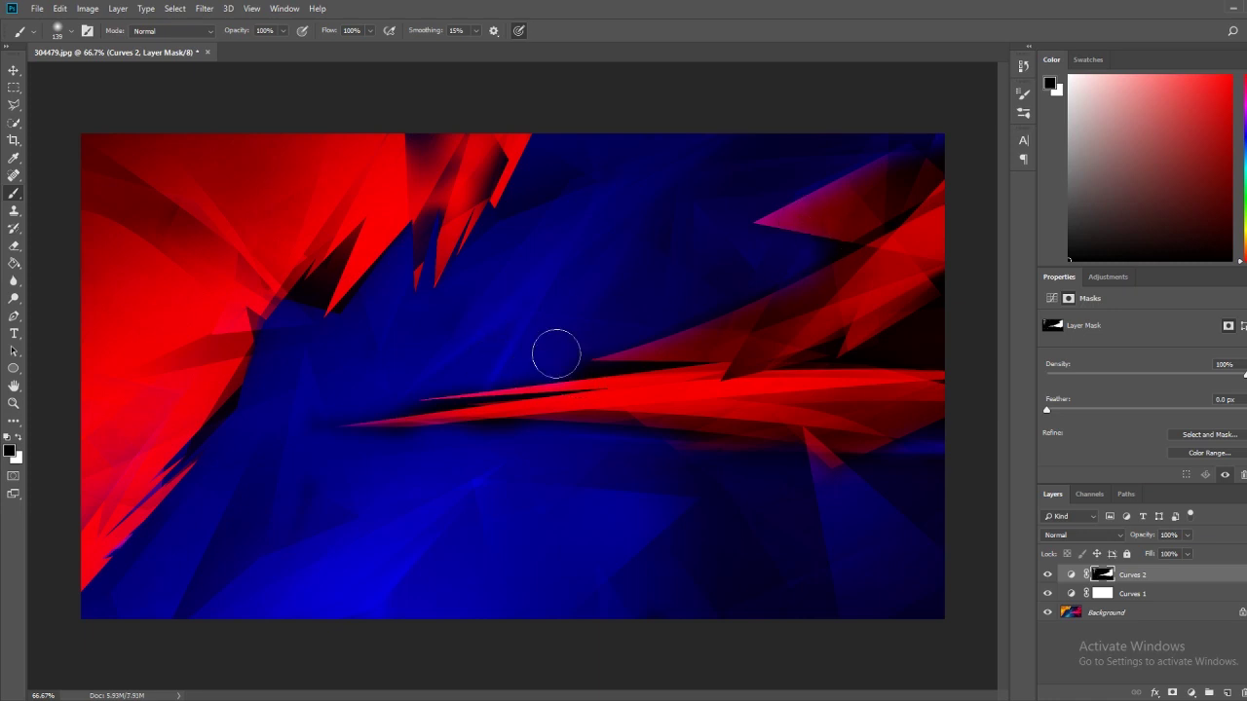
# Step: Paint magenta patches into the red streak, then undo the last patch
pyautogui.moveTo(323, 423)
pyautogui.mouseDown()
pyautogui.moveTo(445, 412)
pyautogui.moveTo(326, 490)
pyautogui.moveTo(529, 412)
pyautogui.mouseUp()
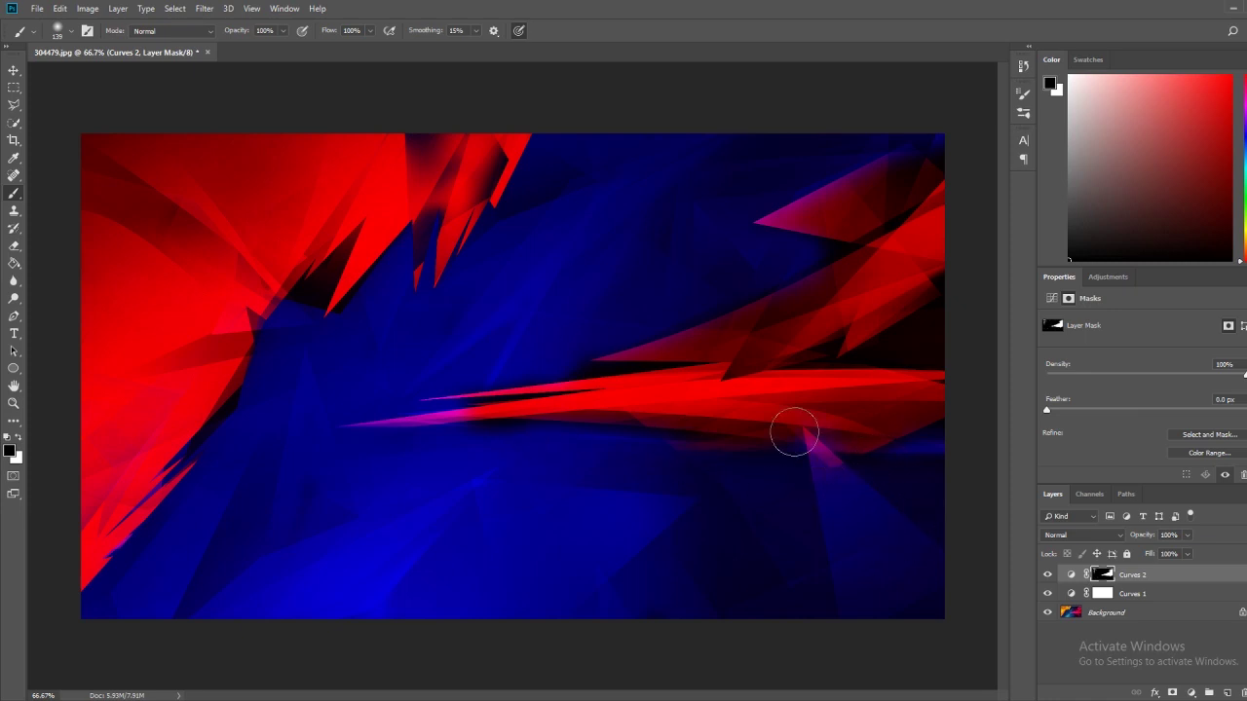
pyautogui.moveTo(793, 432); pyautogui.dragTo(758, 346)
pyautogui.moveTo(778, 467)
pyautogui.mouseDown()
pyautogui.moveTo(747, 451)
pyautogui.moveTo(760, 317)
pyautogui.moveTo(805, 448)
pyautogui.moveTo(757, 370)
pyautogui.mouseUp()
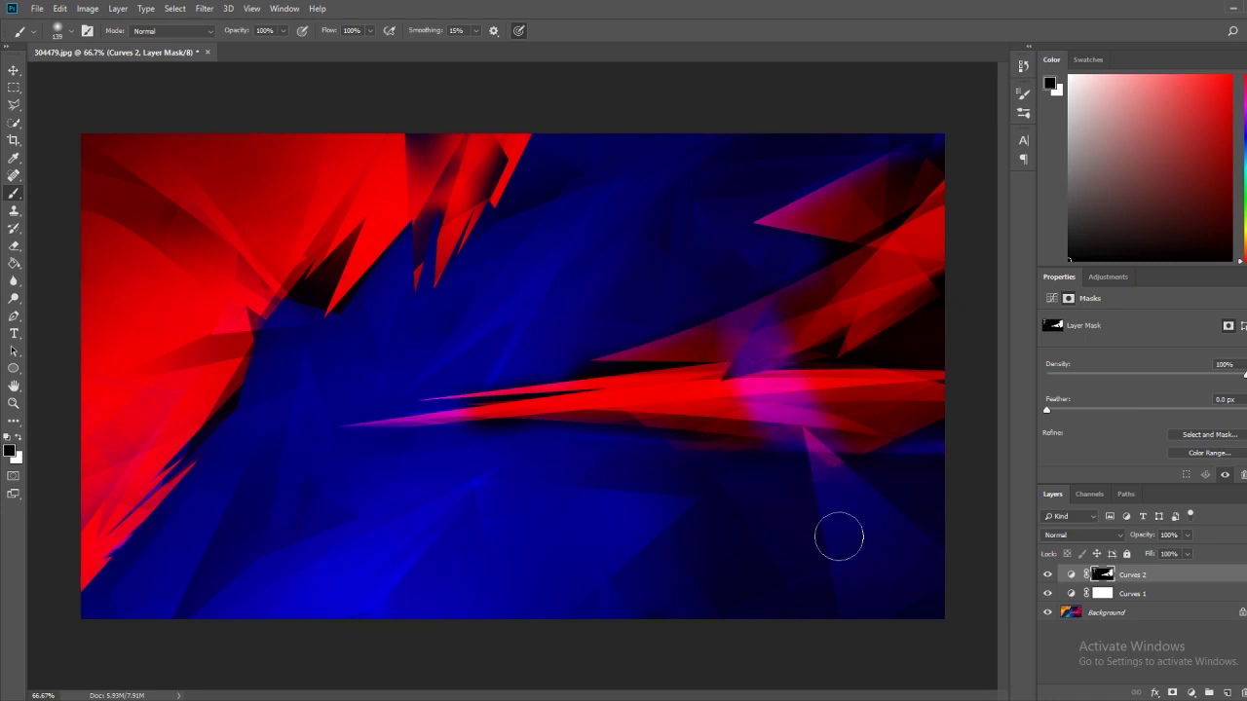
pyautogui.hotkey('ctrl', 'z')
pyautogui.hotkey('ctrl', 'z')
pyautogui.hotkey('ctrl', 'z')
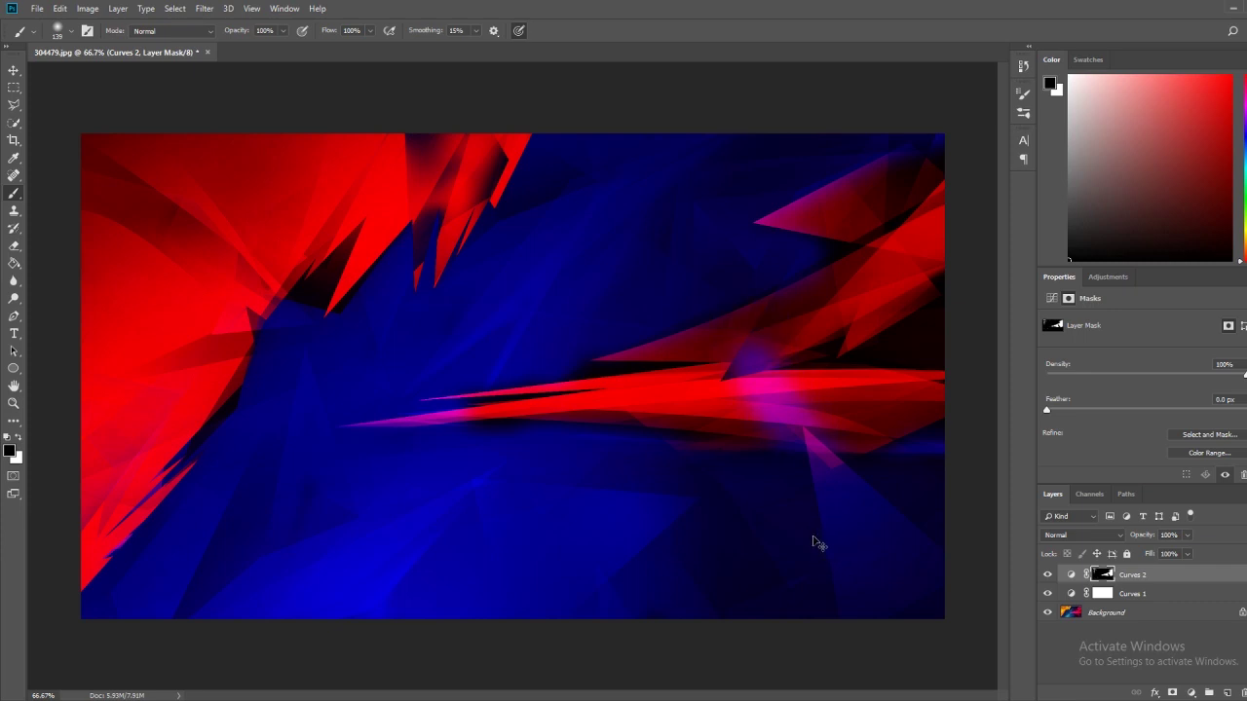
pyautogui.hotkey('ctrl', 'z')
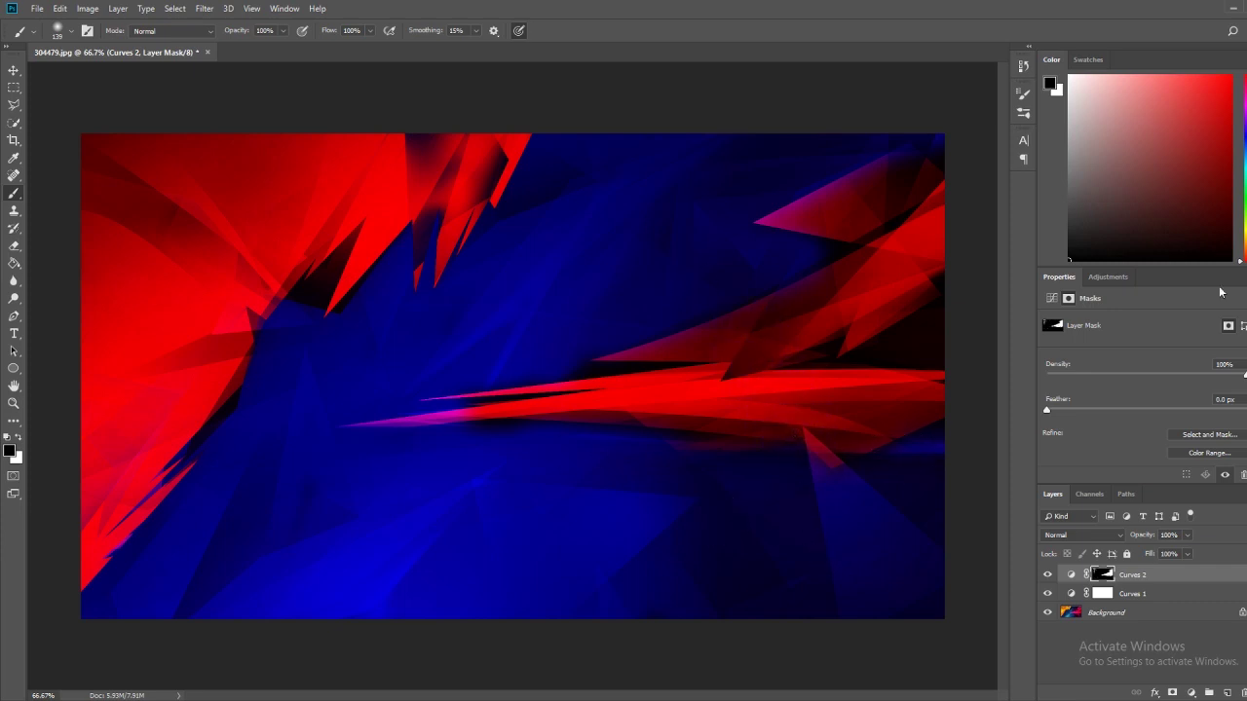
# Step: Switch between Curves 1 and Background, ending with the Background layer selected
pyautogui.click(1122, 594)
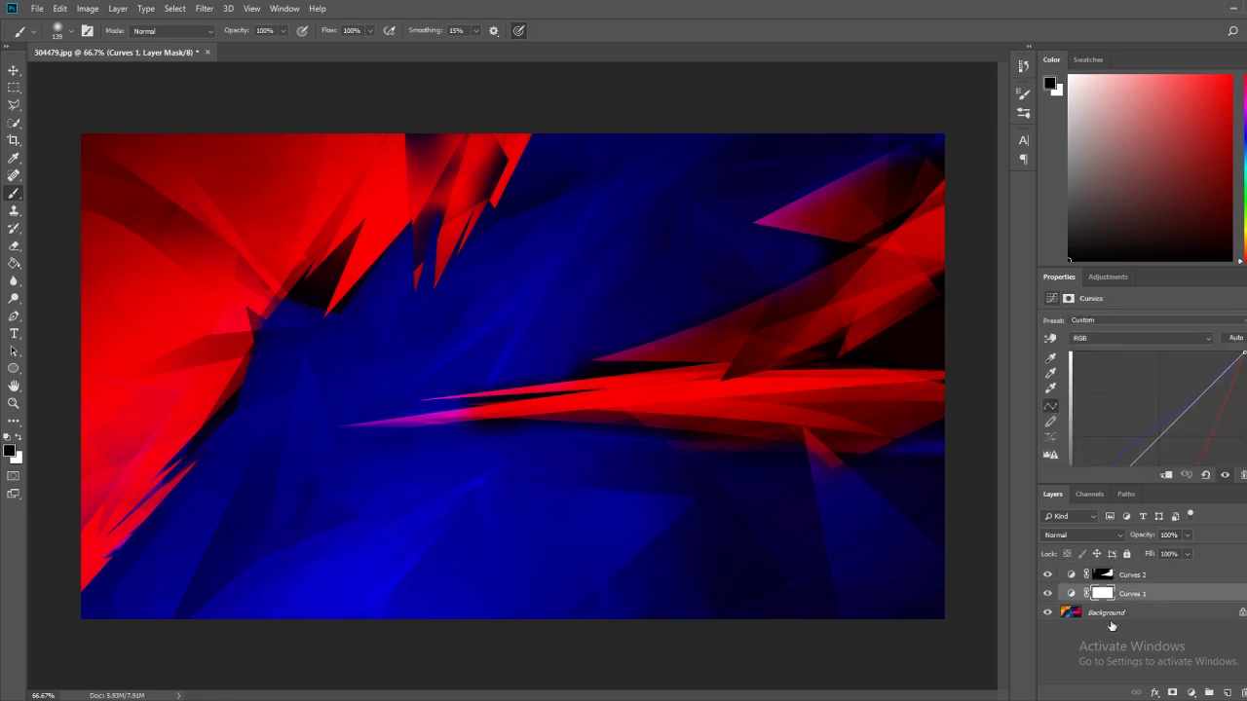
pyautogui.click(1113, 614)
pyautogui.click(1120, 597)
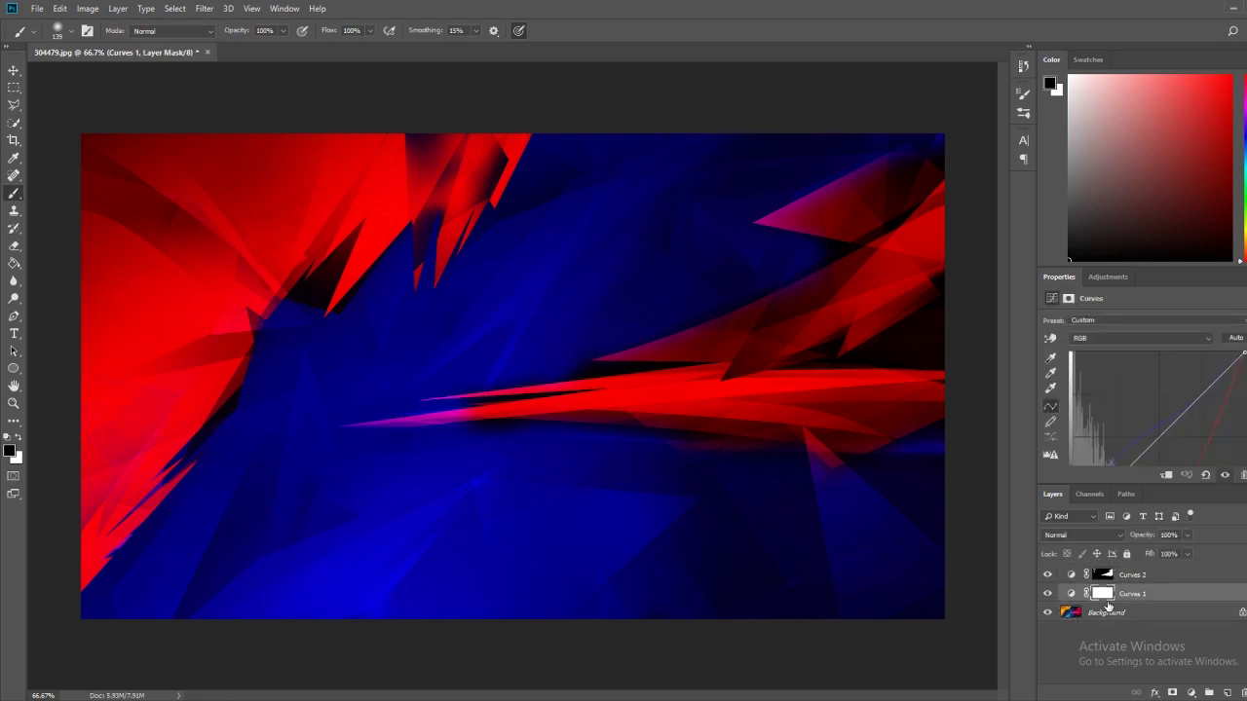
pyautogui.click(1101, 616)
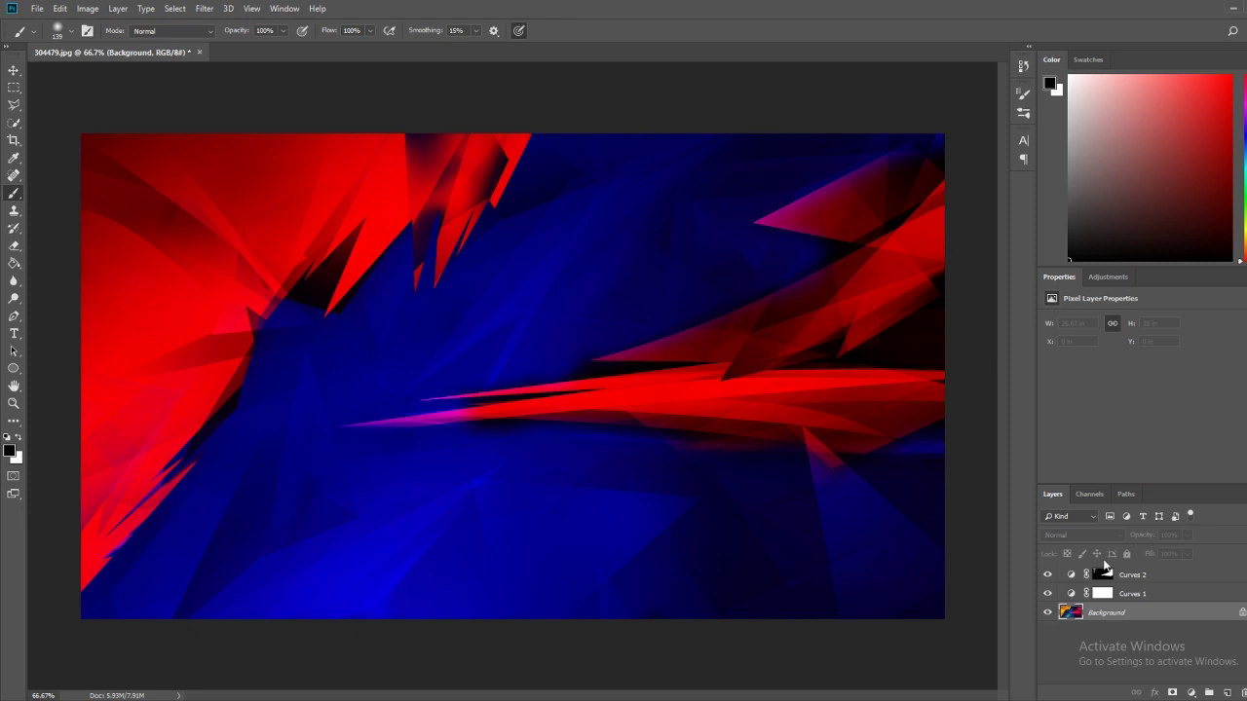
# Step: Toggle Curves 1 and 2 off and on to compare, then paint a wide black stroke on Background
pyautogui.click(1048, 594)
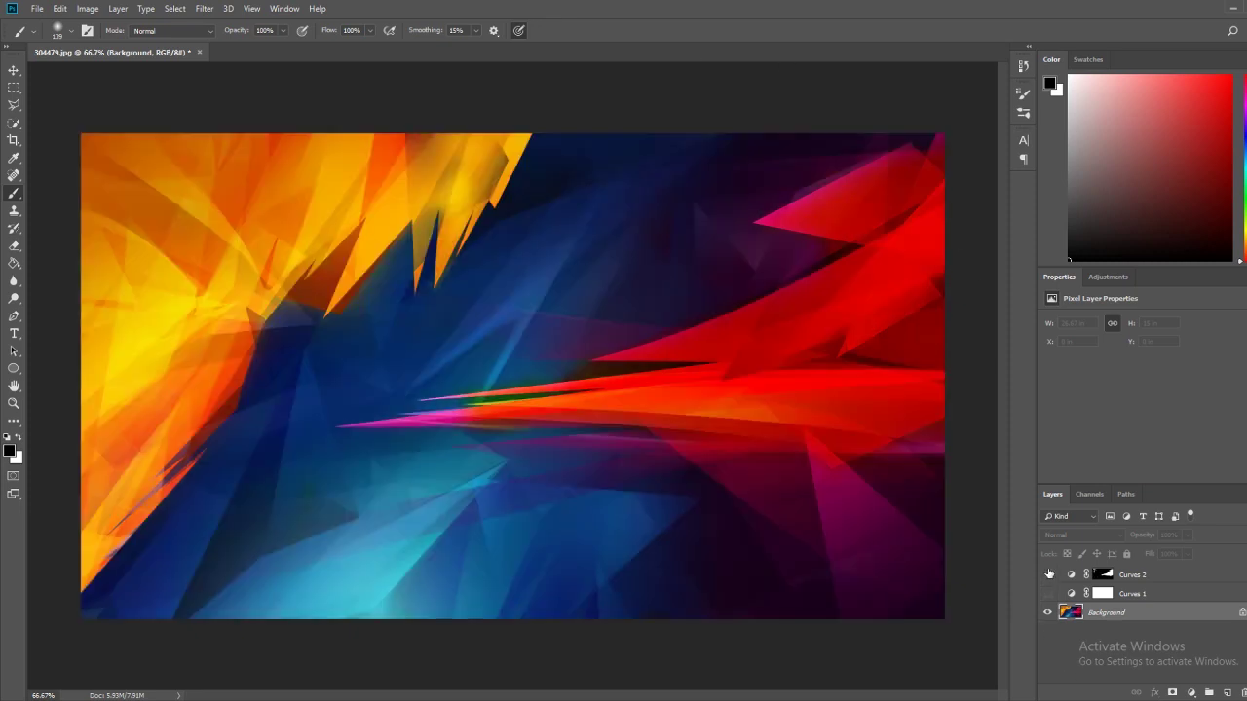
pyautogui.click(1047, 575)
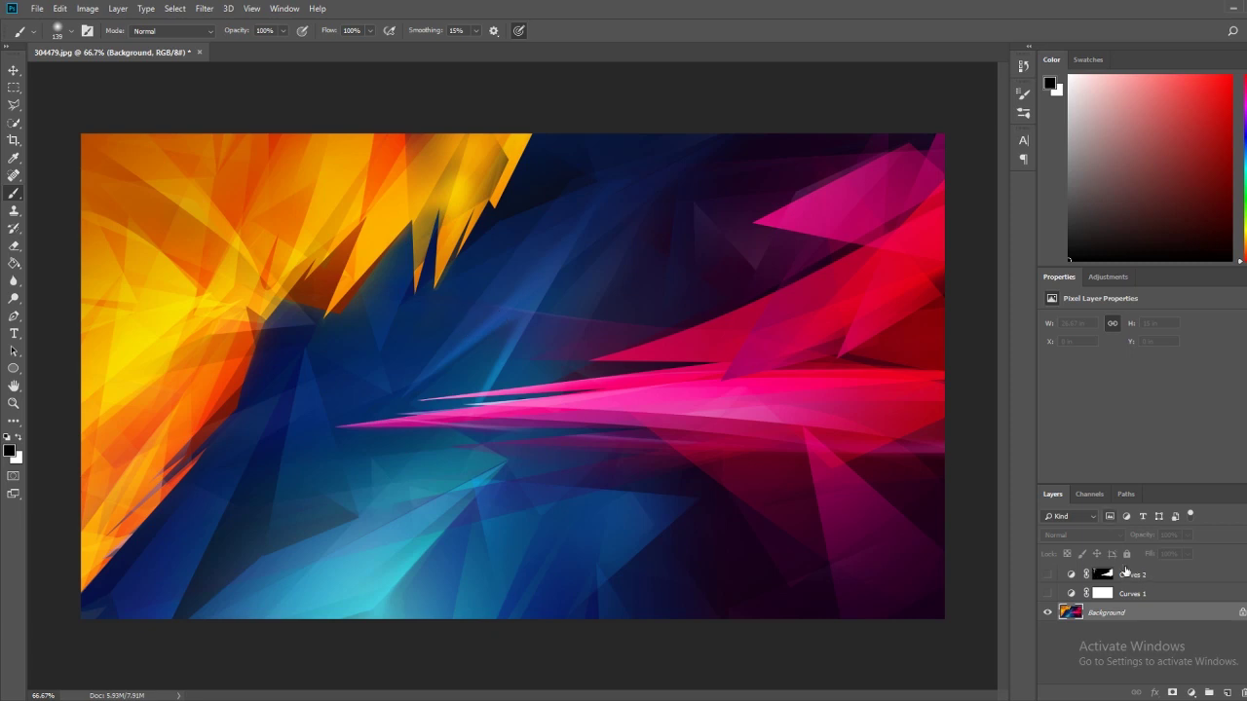
pyautogui.click(1047, 593)
pyautogui.click(1047, 574)
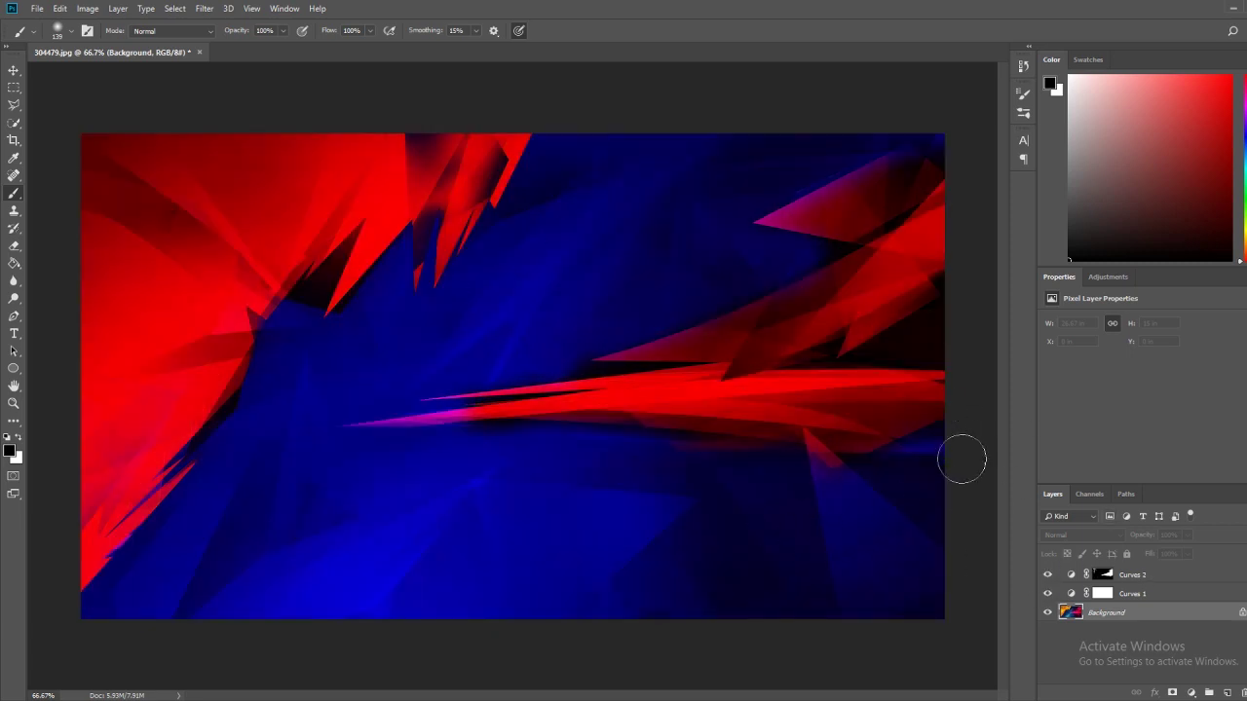
pyautogui.moveTo(879, 420)
pyautogui.mouseDown()
pyautogui.moveTo(984, 445)
pyautogui.moveTo(918, 434)
pyautogui.moveTo(676, 64)
pyautogui.moveTo(783, 250)
pyautogui.moveTo(547, 312)
pyautogui.moveTo(87, 468)
pyautogui.mouseUp()
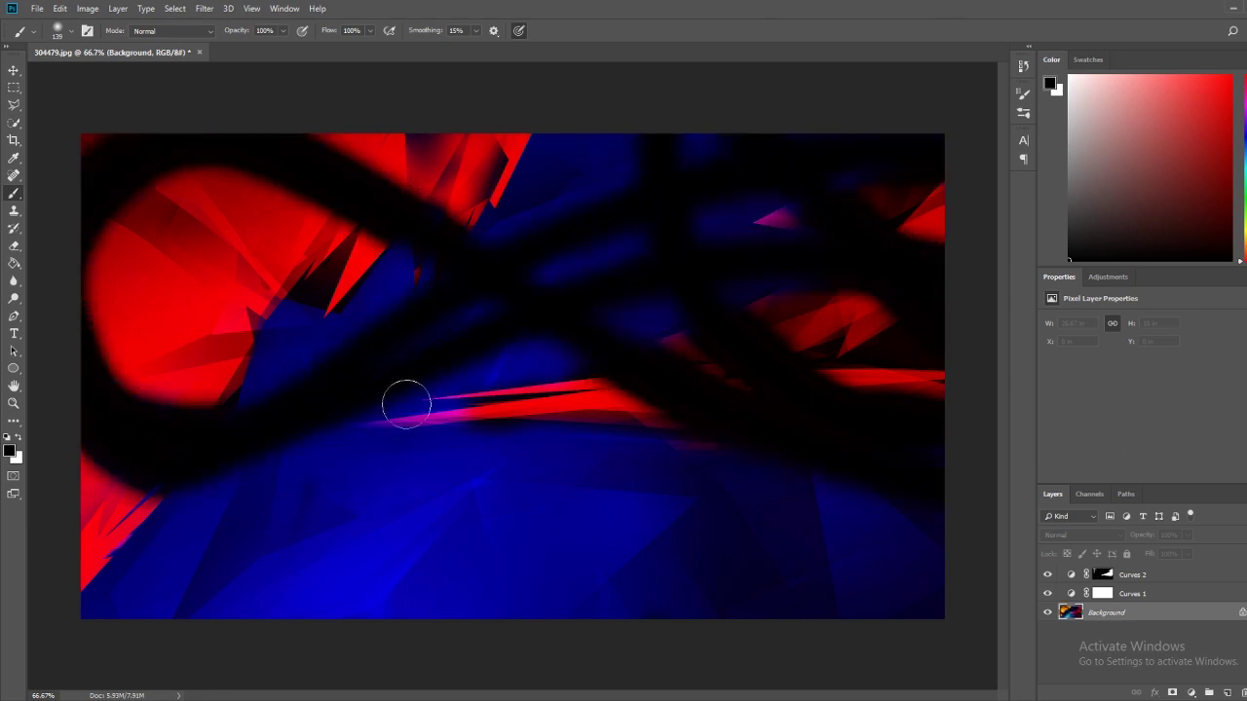